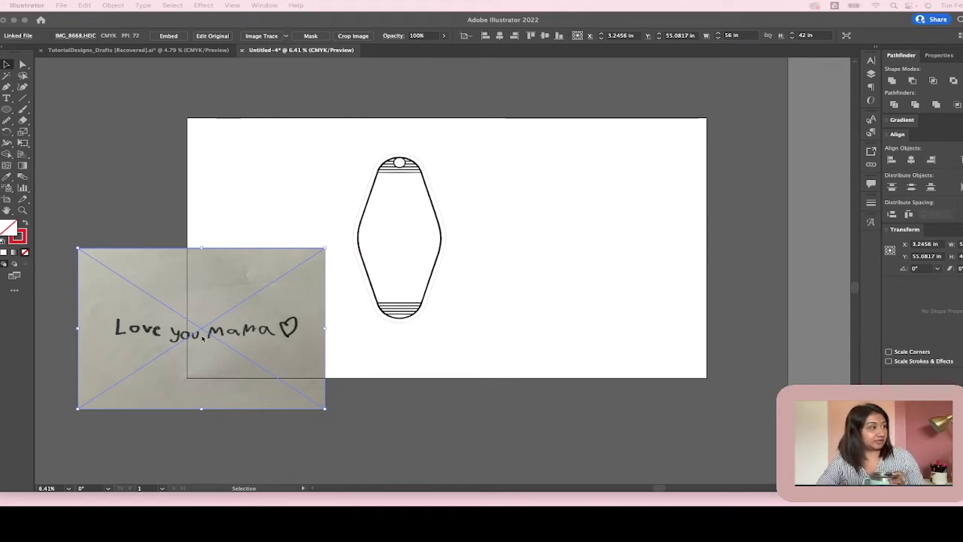
# Step: Activate the Illustrator window so the handwriting photo can be placed in the keychain document
pyautogui.click(237, 230)
# Step: Drag the handwriting photo onto the artboard's right half, beside the keychain outline
pyautogui.moveTo(196, 284); pyautogui.dragTo(187, 200)
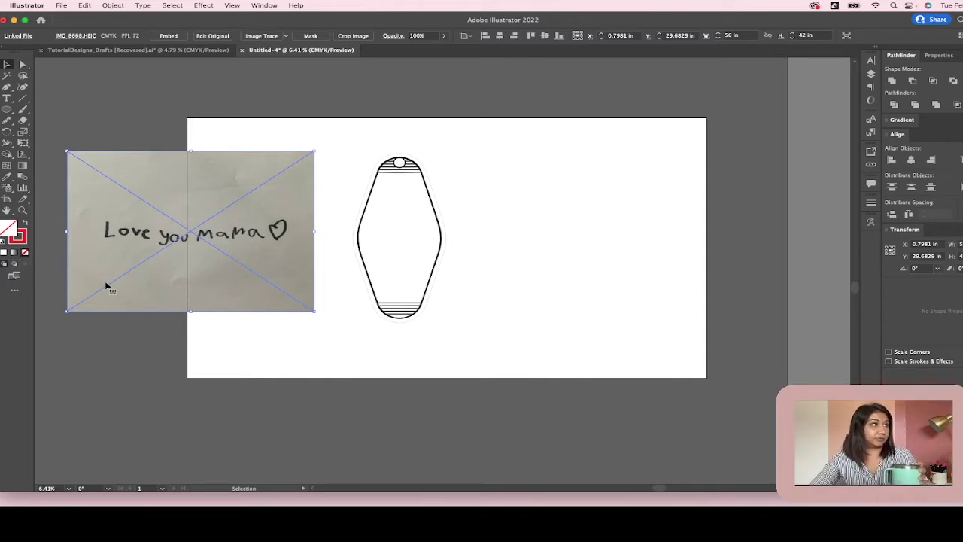
pyautogui.moveTo(263, 234); pyautogui.dragTo(251, 258)
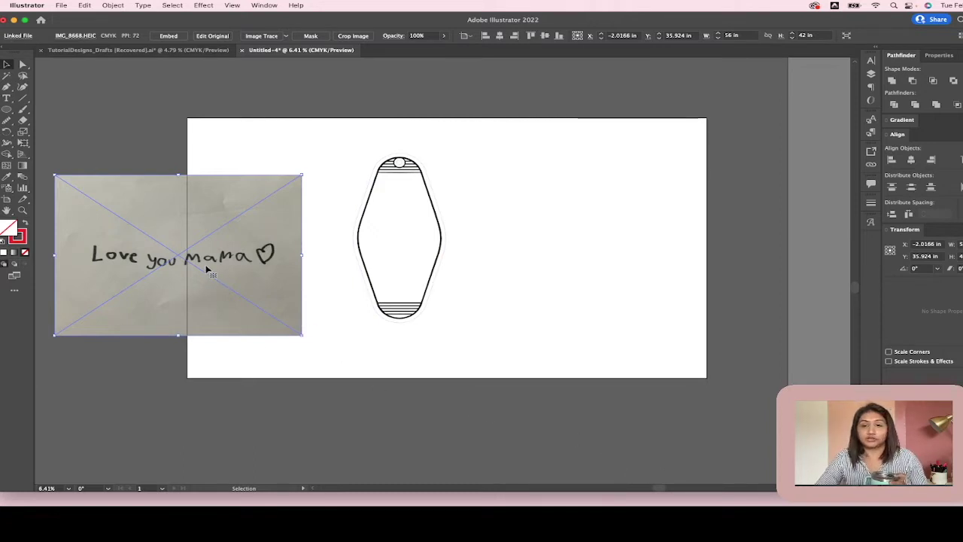
pyautogui.moveTo(177, 245); pyautogui.dragTo(242, 302)
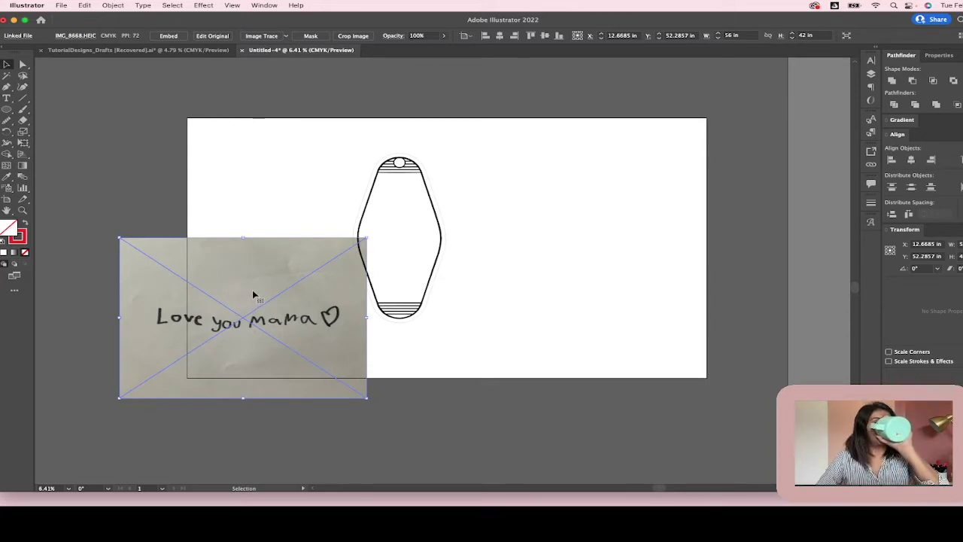
pyautogui.moveTo(256, 297); pyautogui.dragTo(627, 223)
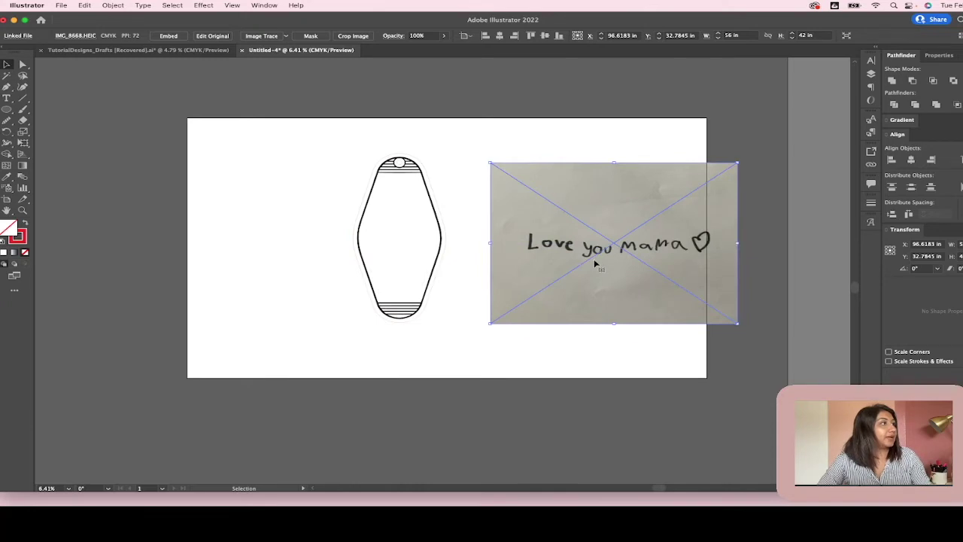
pyautogui.moveTo(595, 261); pyautogui.dragTo(575, 266)
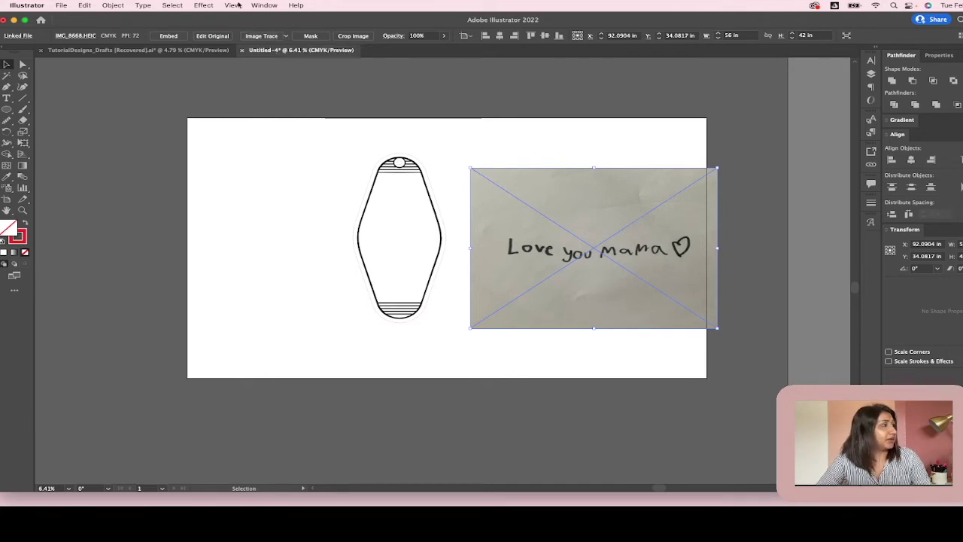
pyautogui.click(263, 6)
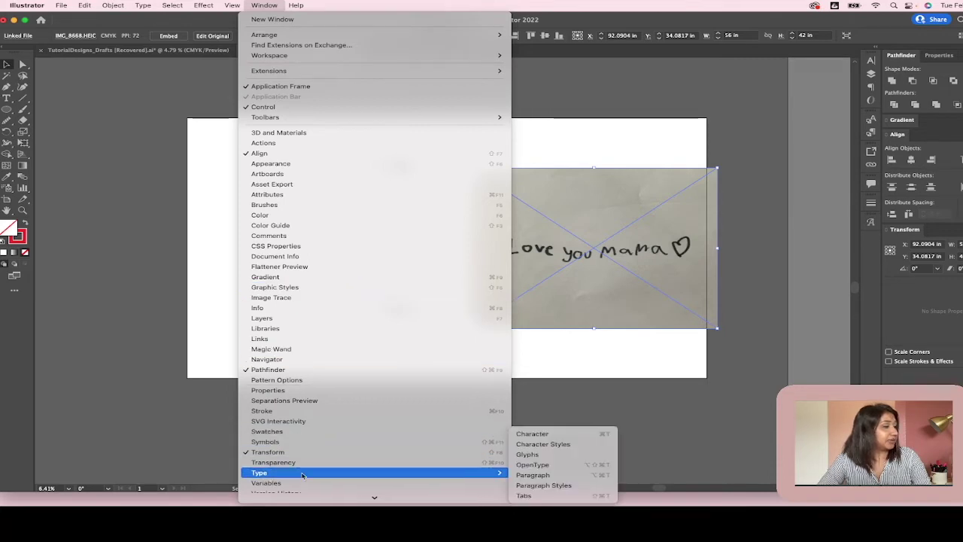
# Step: Float the Image Trace panel and trace the photo in Black and White at threshold 128
pyautogui.click(300, 298)
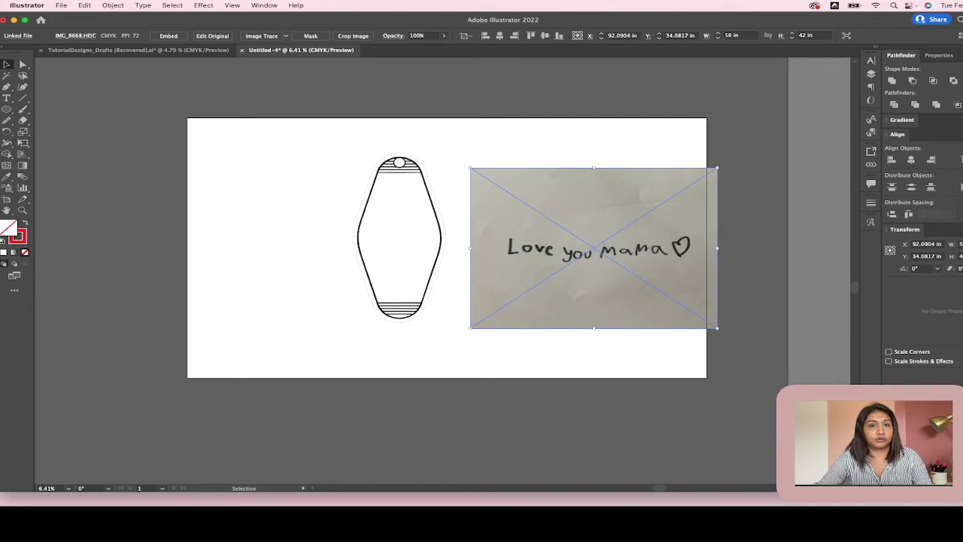
pyautogui.moveTo(800, 68)
pyautogui.mouseDown()
pyautogui.moveTo(103, 78)
pyautogui.moveTo(121, 82)
pyautogui.mouseUp()
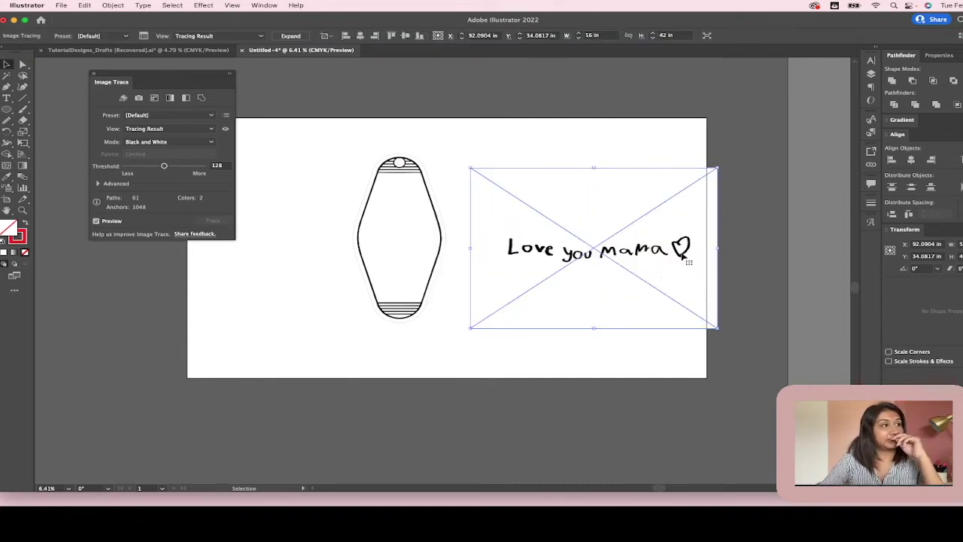
pyautogui.moveTo(684, 243)
pyautogui.mouseDown()
pyautogui.moveTo(675, 237)
pyautogui.moveTo(658, 345)
pyautogui.moveTo(681, 243)
pyautogui.mouseUp()
pyautogui.scroll(2, 627, 256)
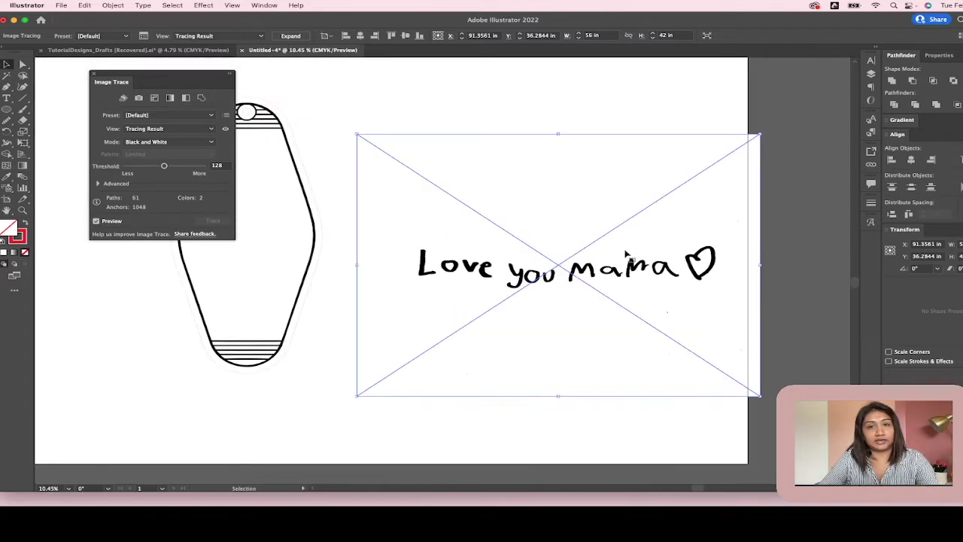
pyautogui.scroll(3, 627, 256)
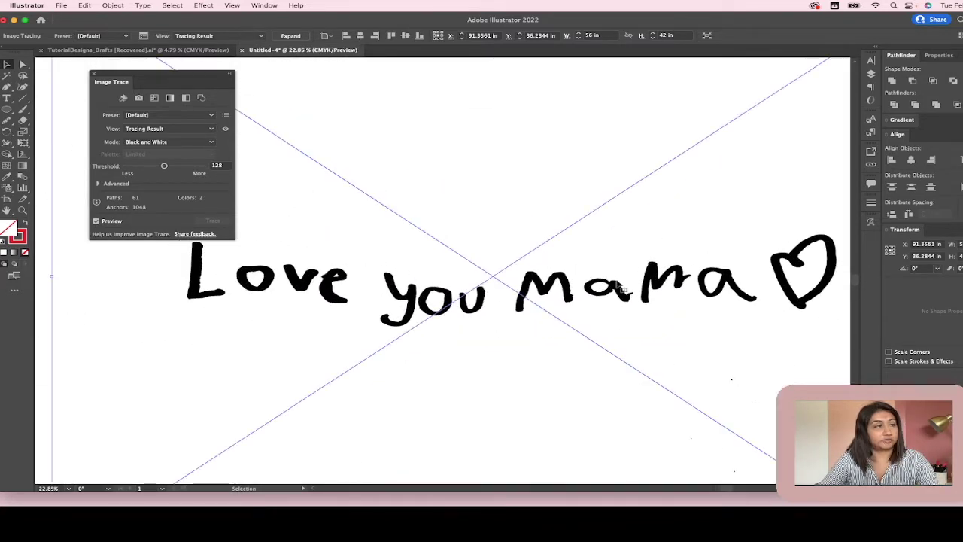
pyautogui.scroll(-4, 578, 313)
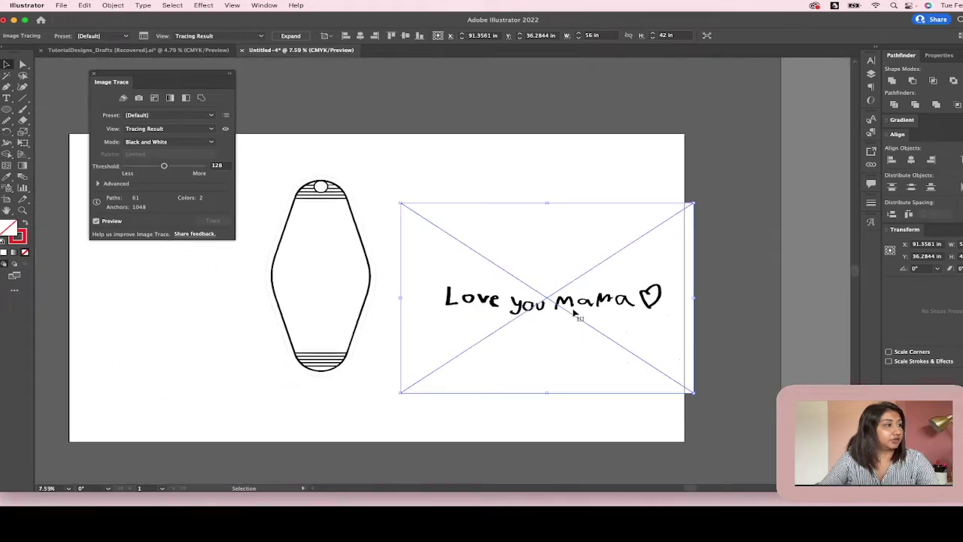
# Step: Show the Advanced trace options and settle the Threshold slider at 121
pyautogui.click(96, 183)
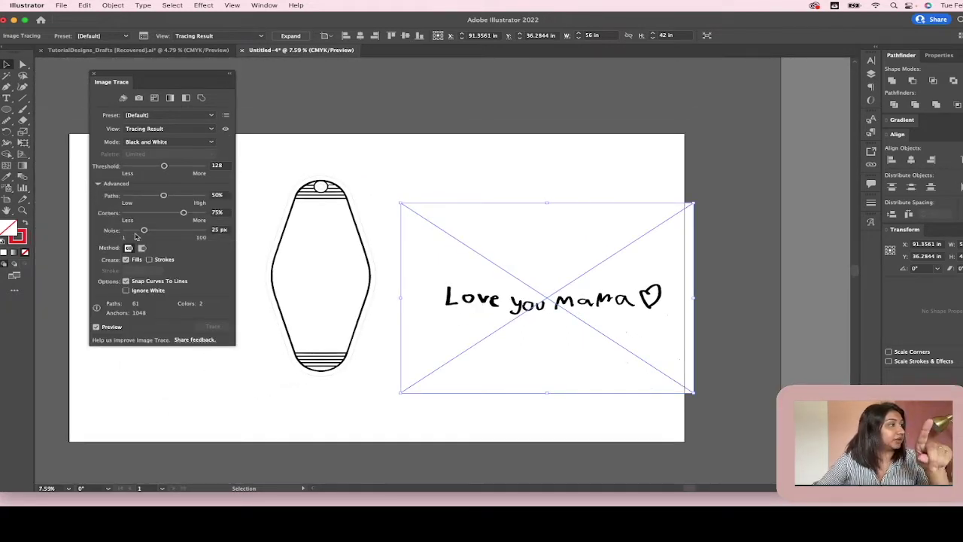
pyautogui.moveTo(164, 165); pyautogui.dragTo(149, 166)
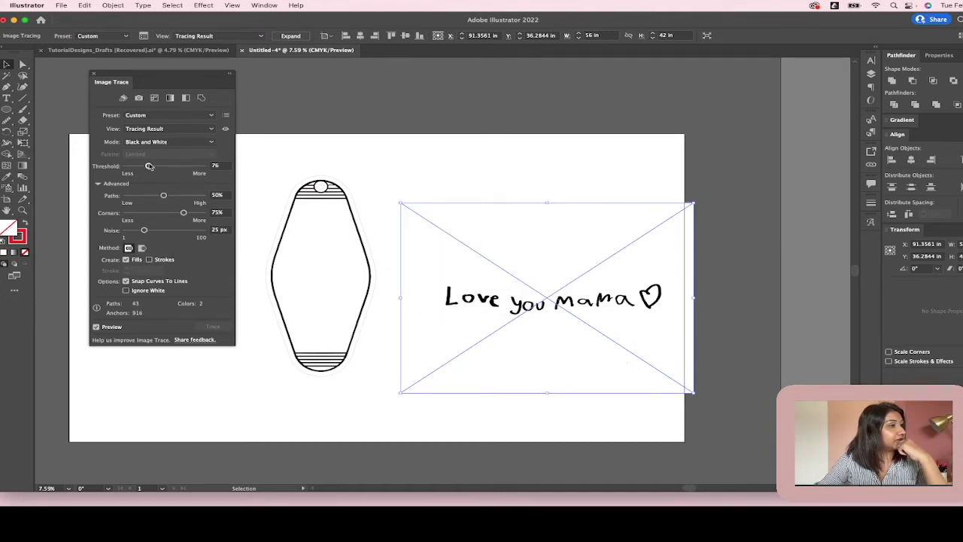
pyautogui.moveTo(149, 166); pyautogui.dragTo(174, 169)
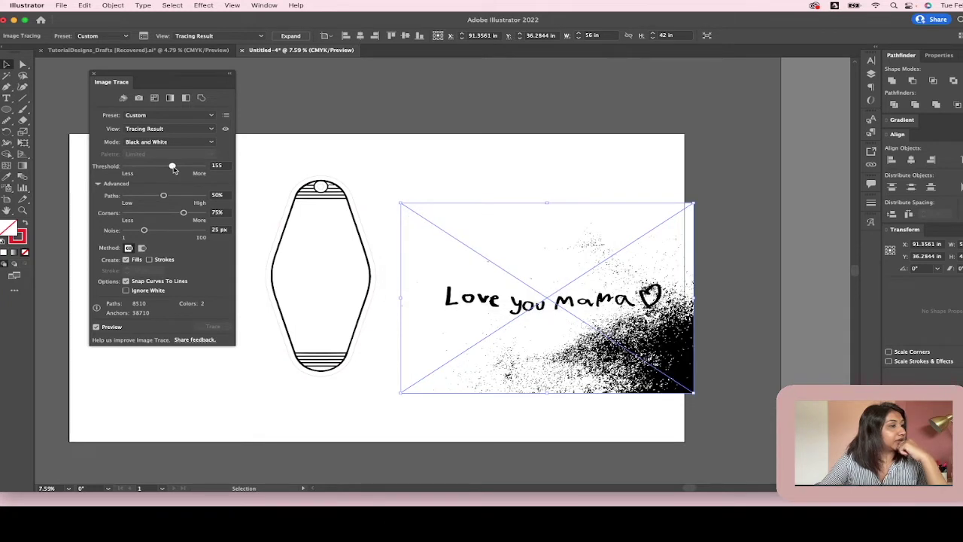
pyautogui.moveTo(174, 170); pyautogui.dragTo(196, 169)
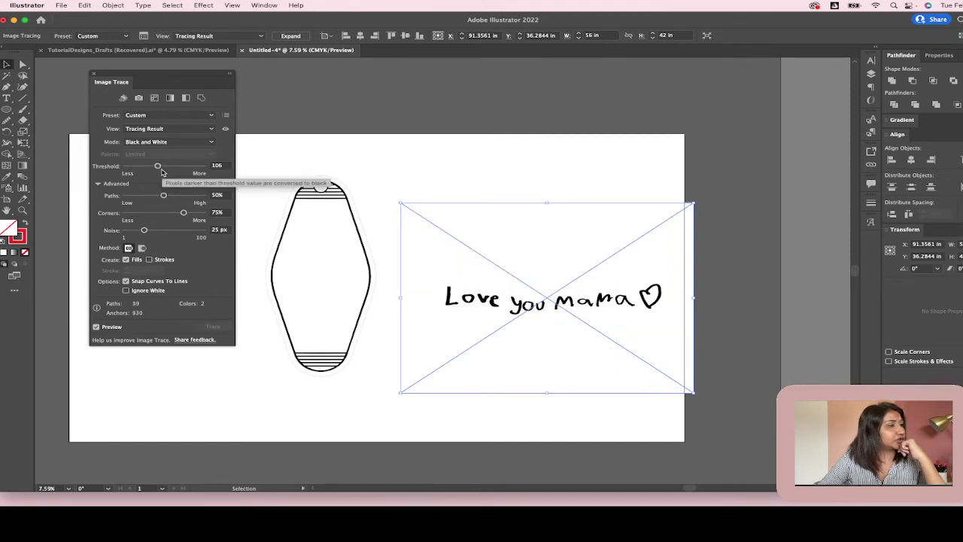
pyautogui.moveTo(161, 168); pyautogui.dragTo(163, 169)
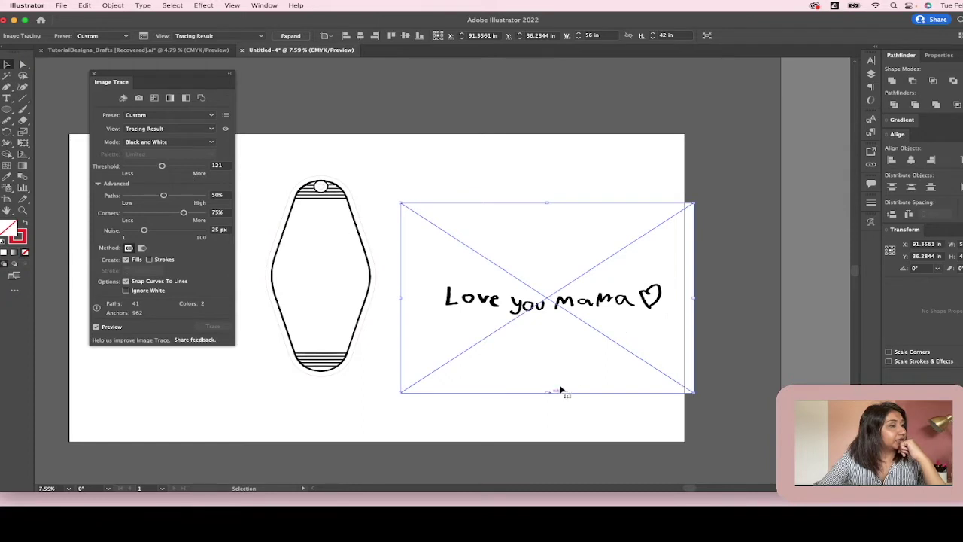
pyautogui.scroll(3, 582, 364)
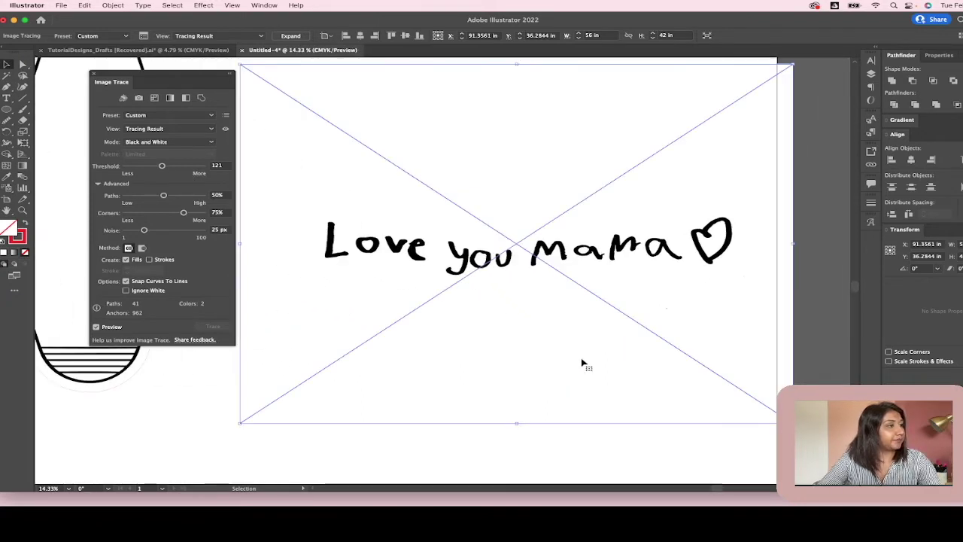
pyautogui.scroll(-3, 581, 363)
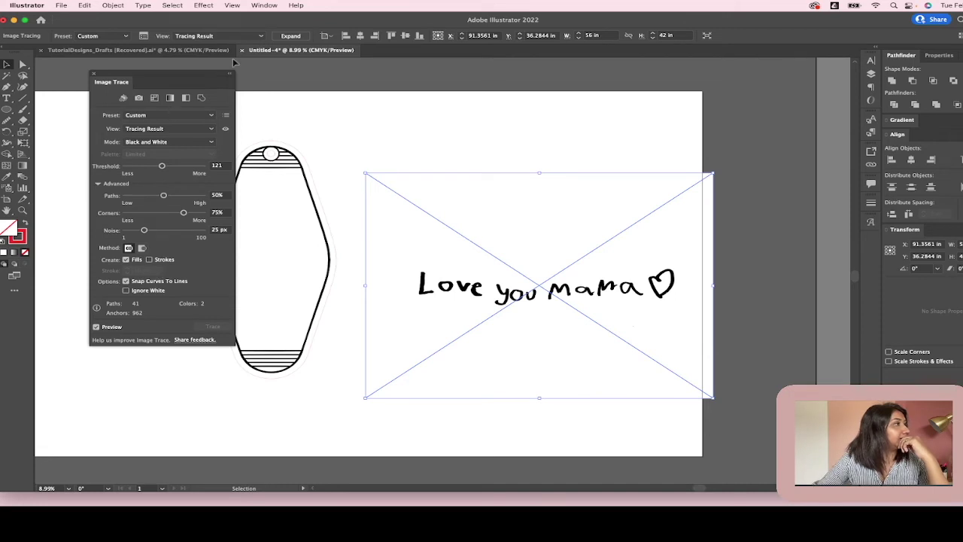
# Step: Expand the live trace of 'Love you mama ♡' into vector shapes and zoom to inspect them
pyautogui.click(284, 37)
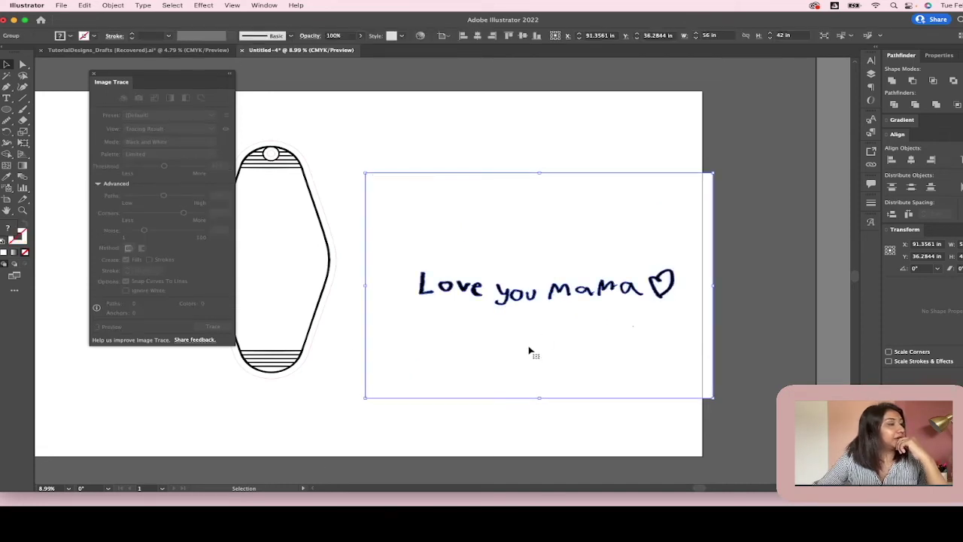
pyautogui.scroll(1, 538, 340)
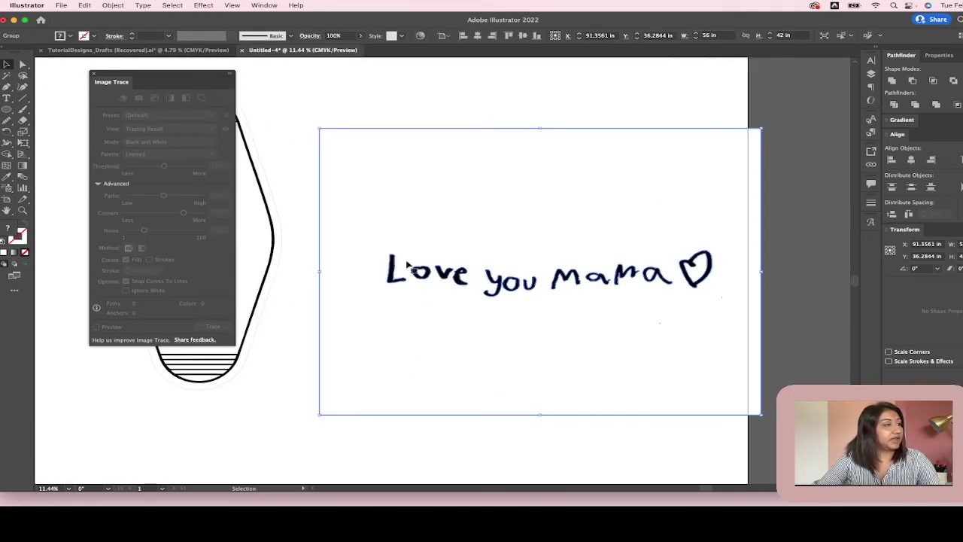
pyautogui.scroll(5, 482, 281)
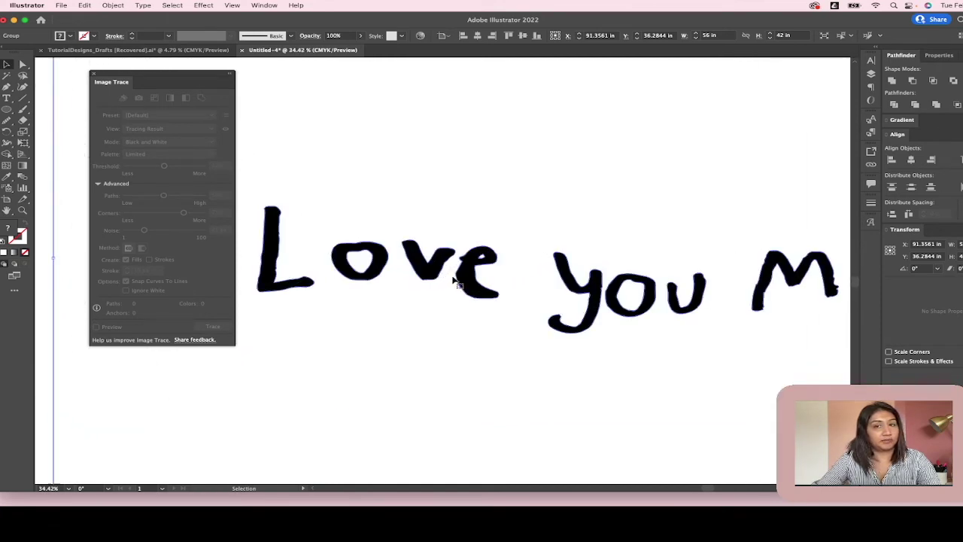
pyautogui.scroll(4, 468, 271)
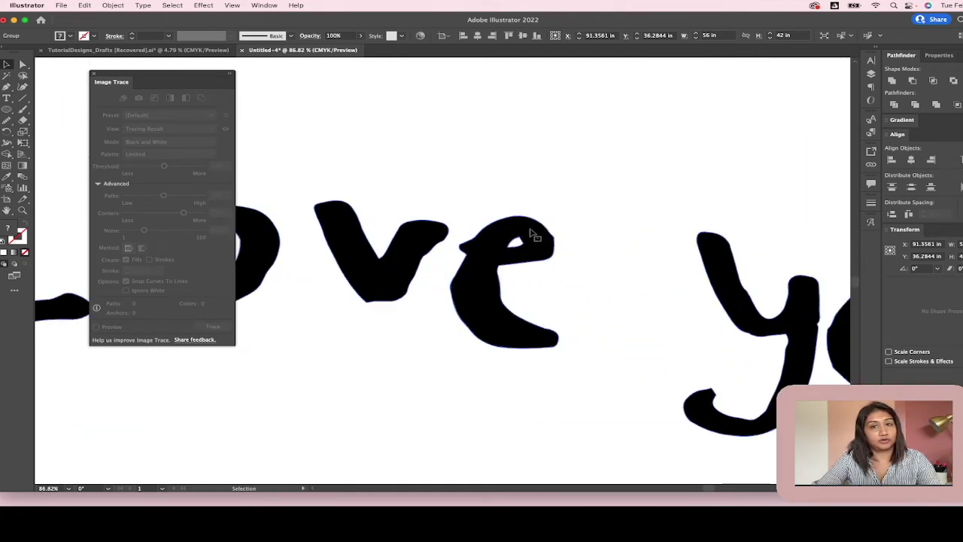
pyautogui.scroll(-4, 511, 260)
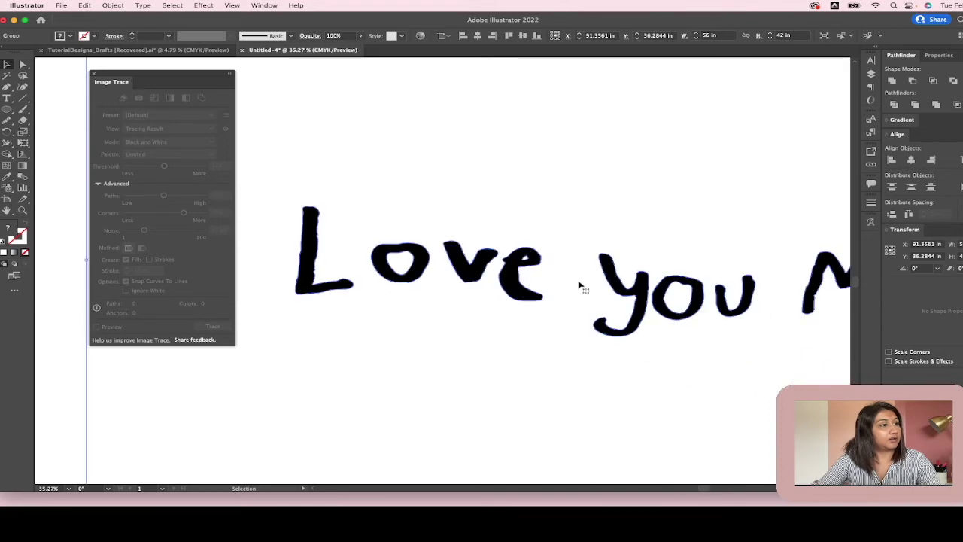
pyautogui.scroll(-5, 624, 339)
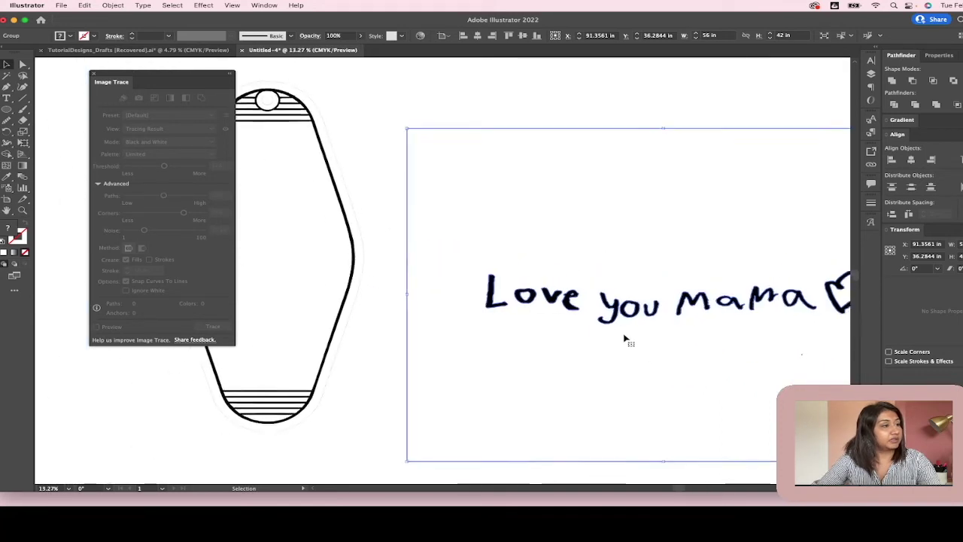
pyautogui.scroll(-2, 625, 339)
pyautogui.scroll(1, 613, 331)
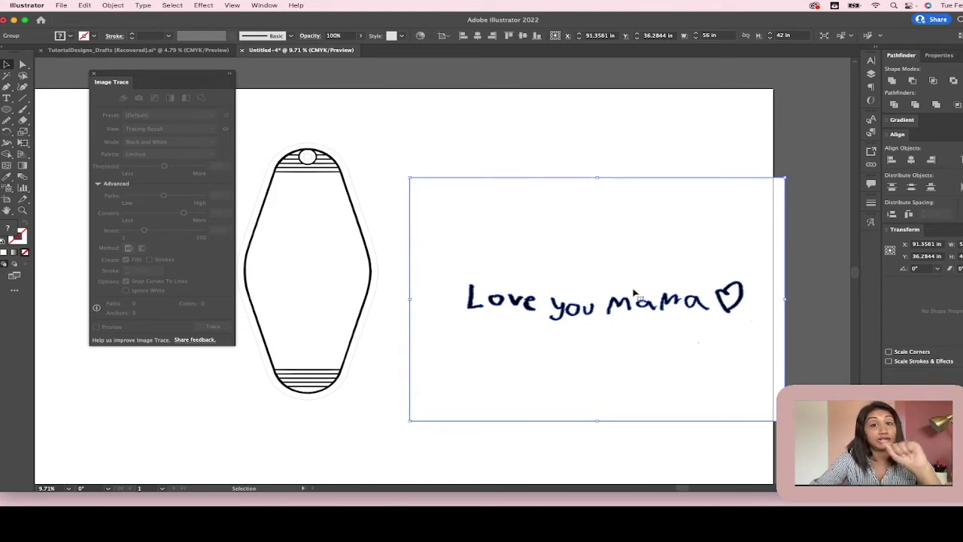
# Step: Move the expanded handwriting trace below the keychain artboard
pyautogui.moveTo(559, 236); pyautogui.dragTo(625, 237)
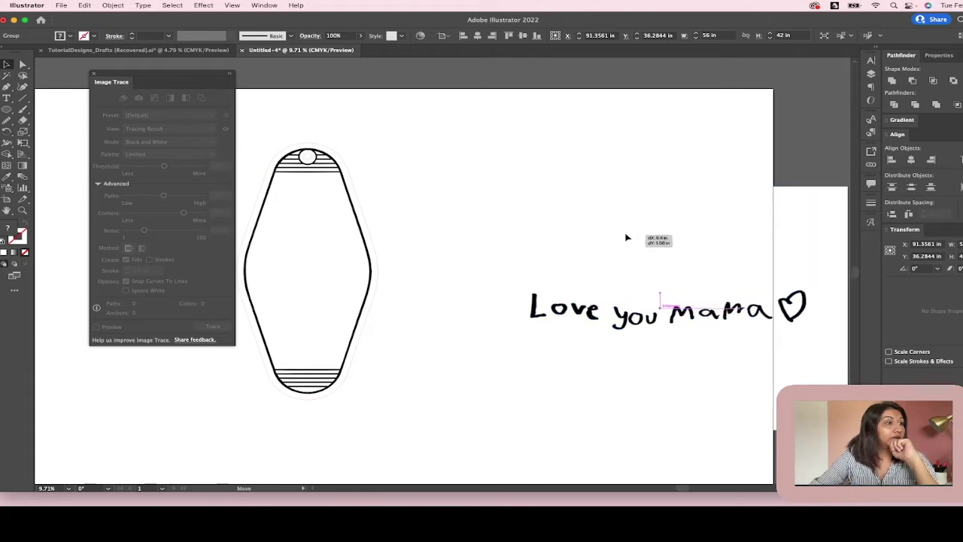
pyautogui.scroll(-3, 624, 236)
pyautogui.scroll(-1, 614, 229)
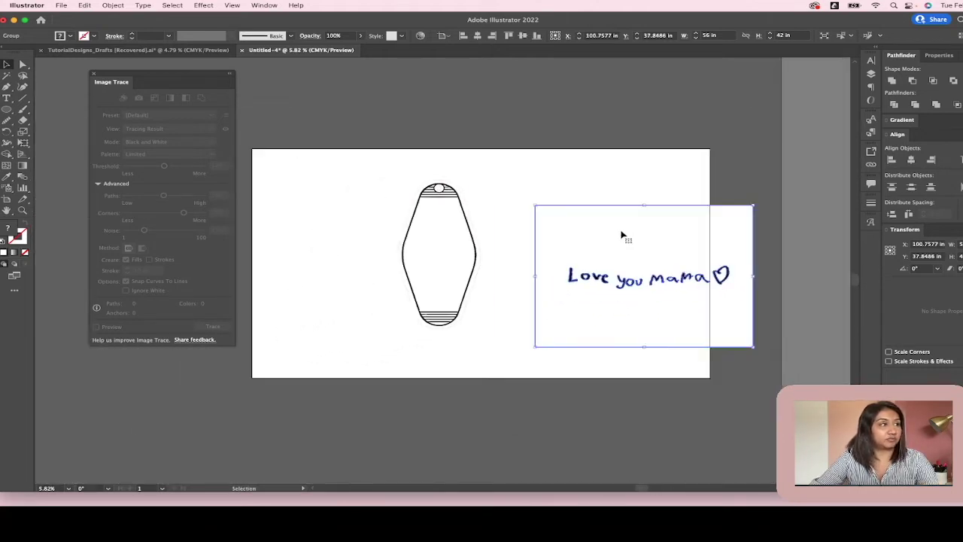
pyautogui.moveTo(618, 236); pyautogui.dragTo(527, 346)
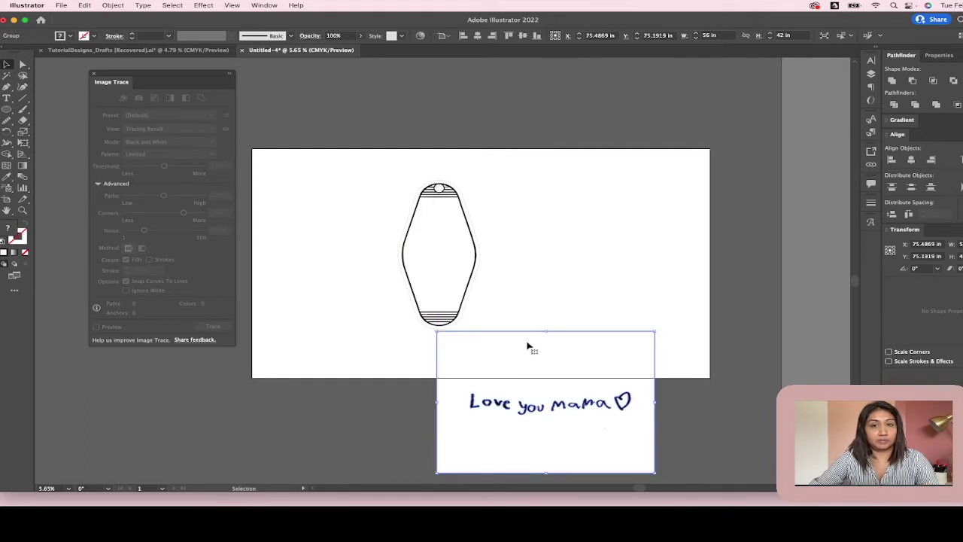
pyautogui.scroll(1, 529, 346)
pyautogui.scroll(-5, 554, 373)
pyautogui.scroll(4, 557, 368)
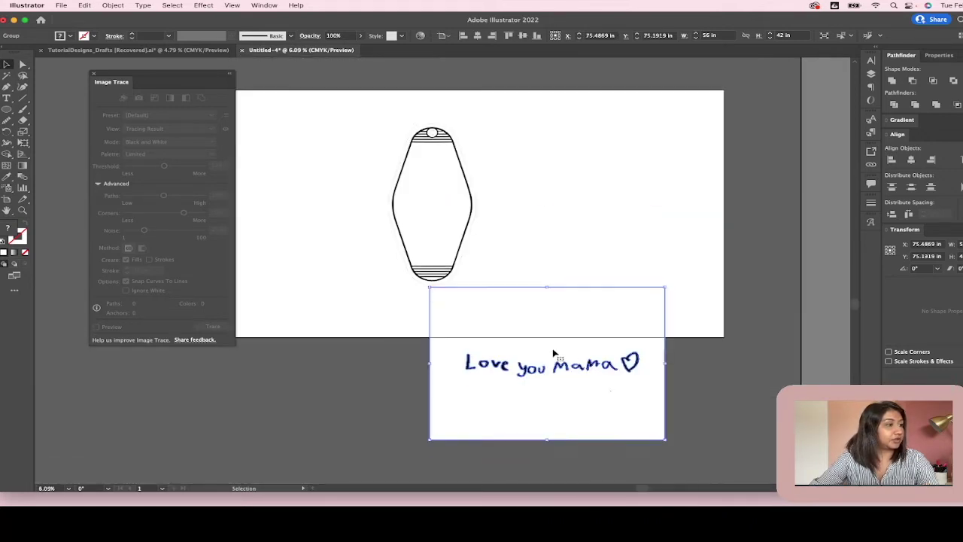
# Step: Isolate the trace, select all black-filled shapes via Select > Same > Fill Color, and move them beside the keychain
pyautogui.doubleClick(505, 367)
pyautogui.scroll(5, 504, 367)
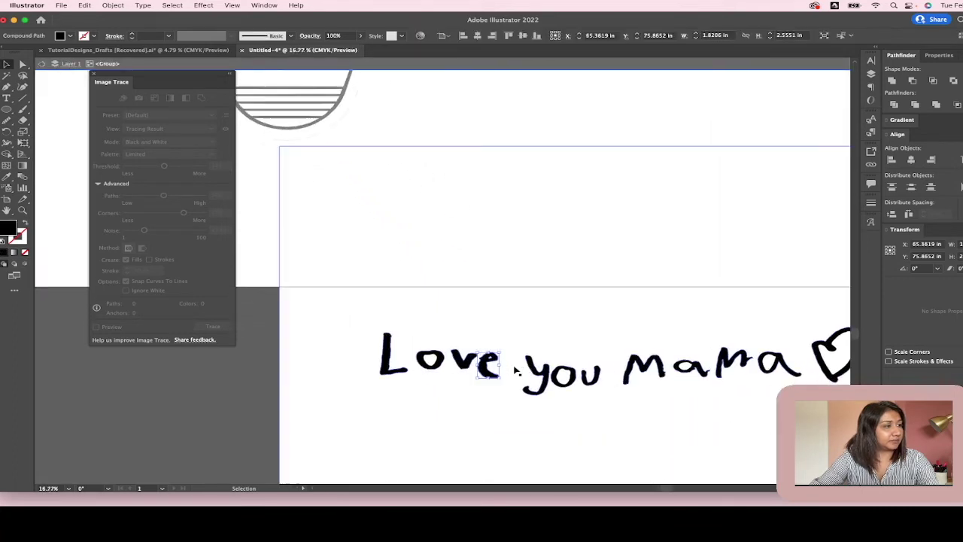
pyautogui.hscroll(3, 600, 319)
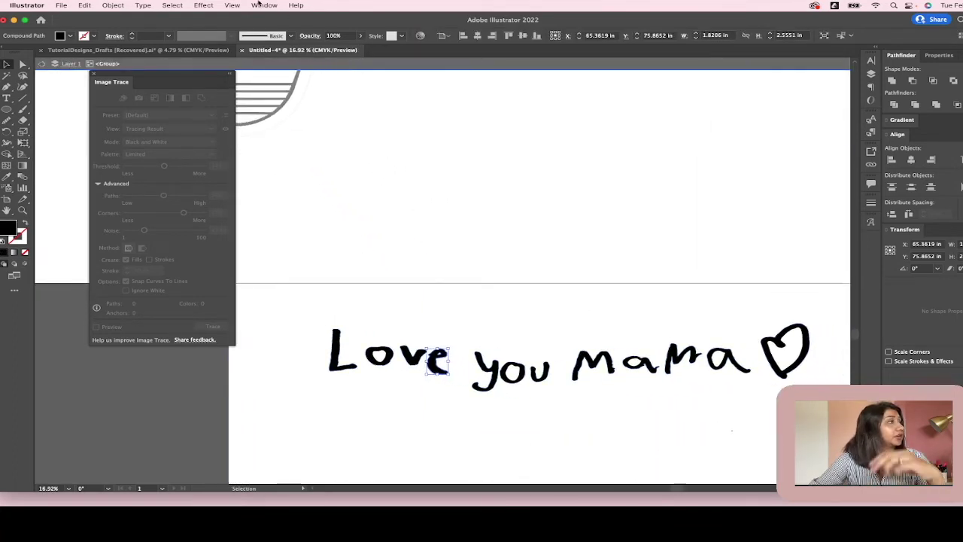
pyautogui.click(179, 11)
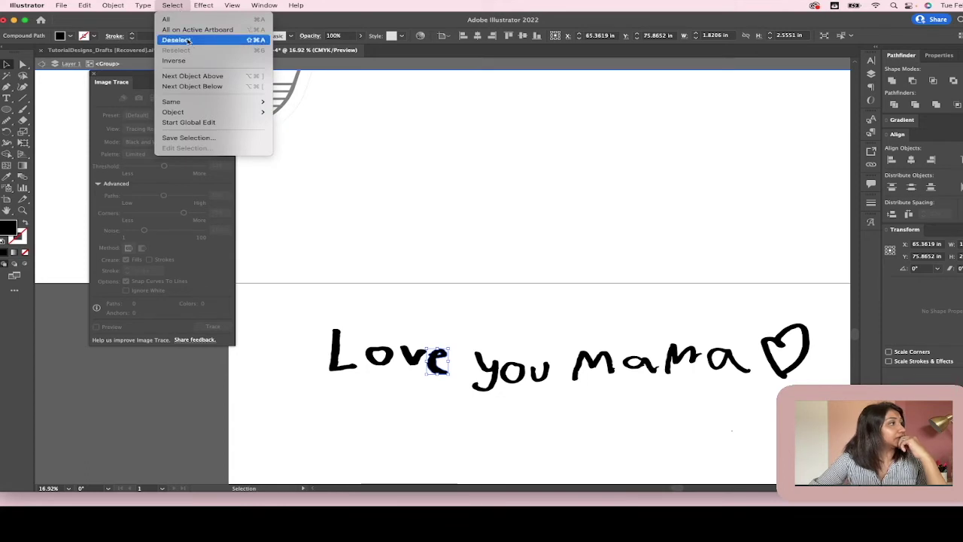
pyautogui.moveTo(183, 104)
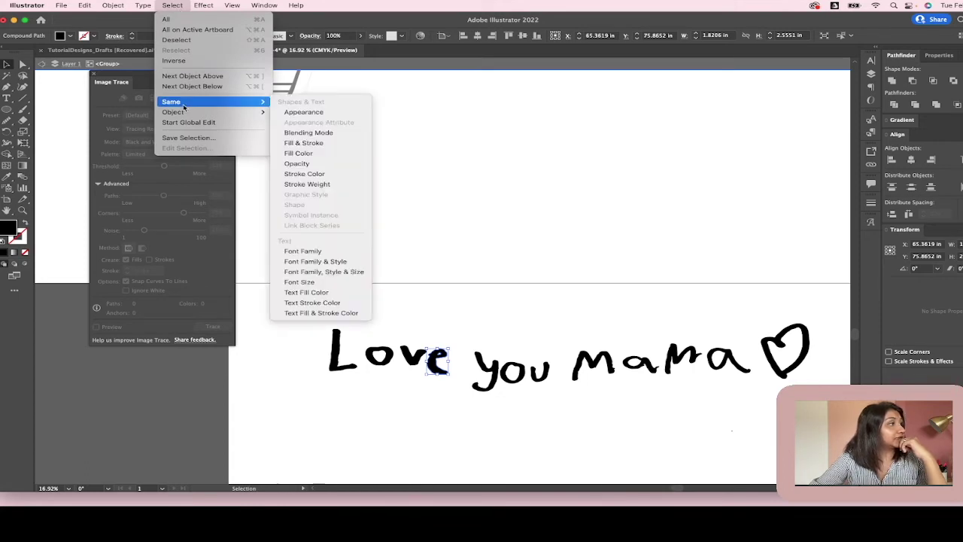
pyautogui.click(301, 153)
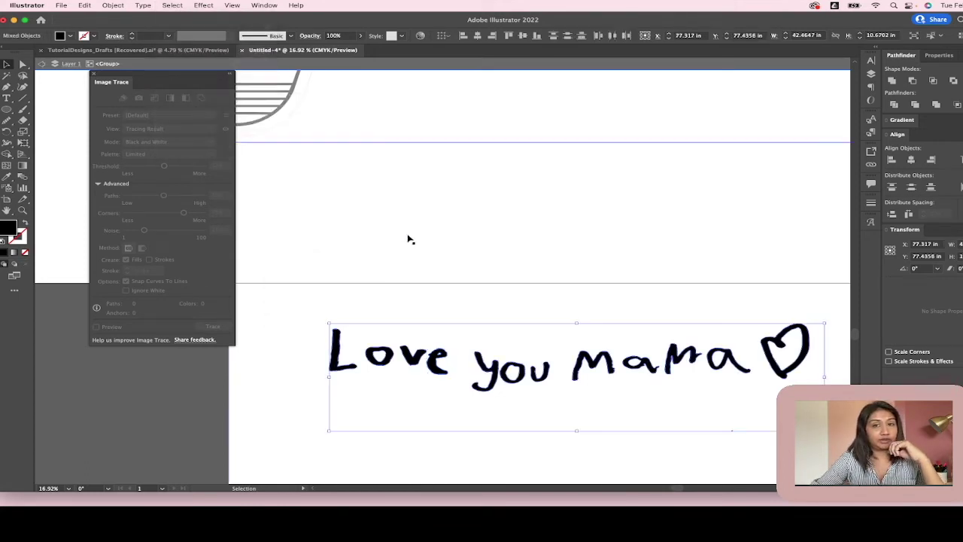
pyautogui.scroll(5, 497, 260)
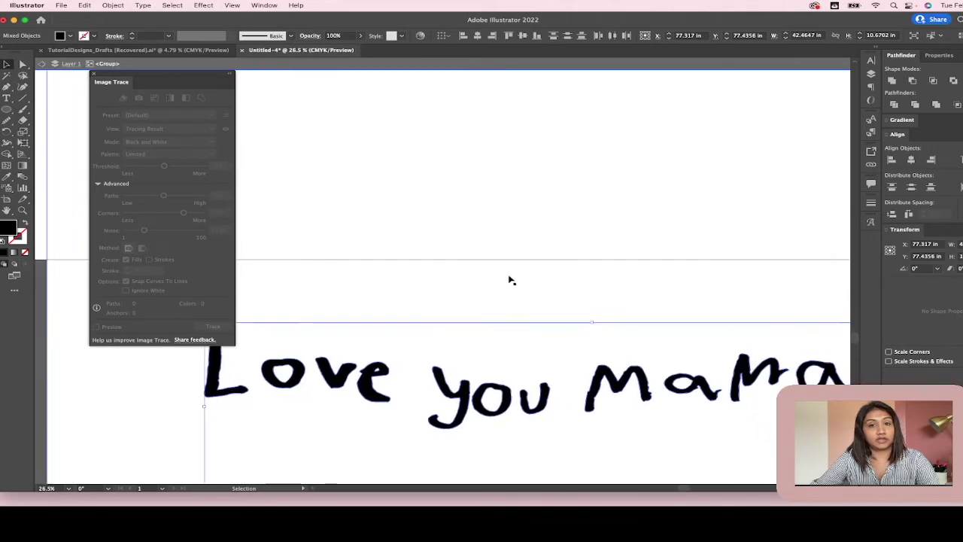
pyautogui.scroll(-6, 509, 280)
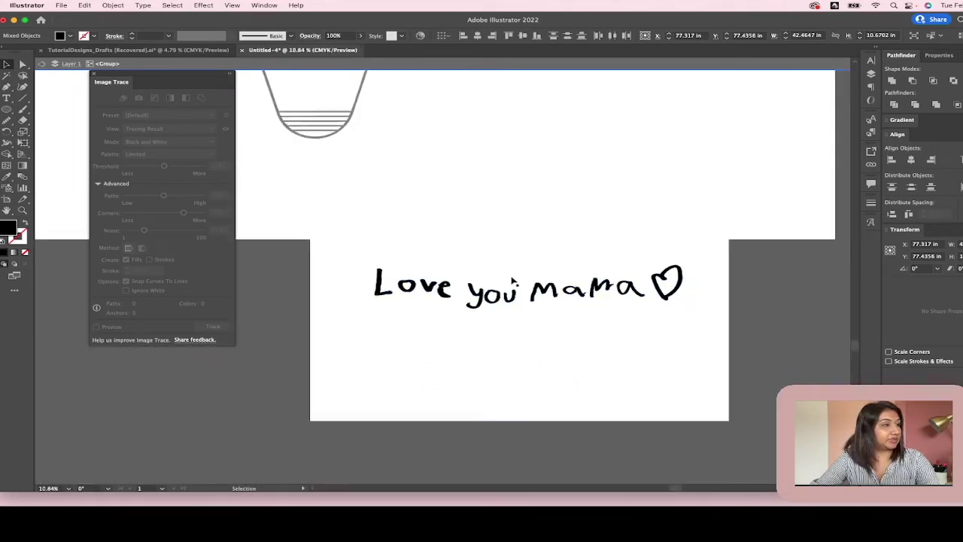
pyautogui.moveTo(525, 286); pyautogui.dragTo(575, 144)
# Step: Delete the white background shape and all leftover white pieces
pyautogui.click(581, 333)
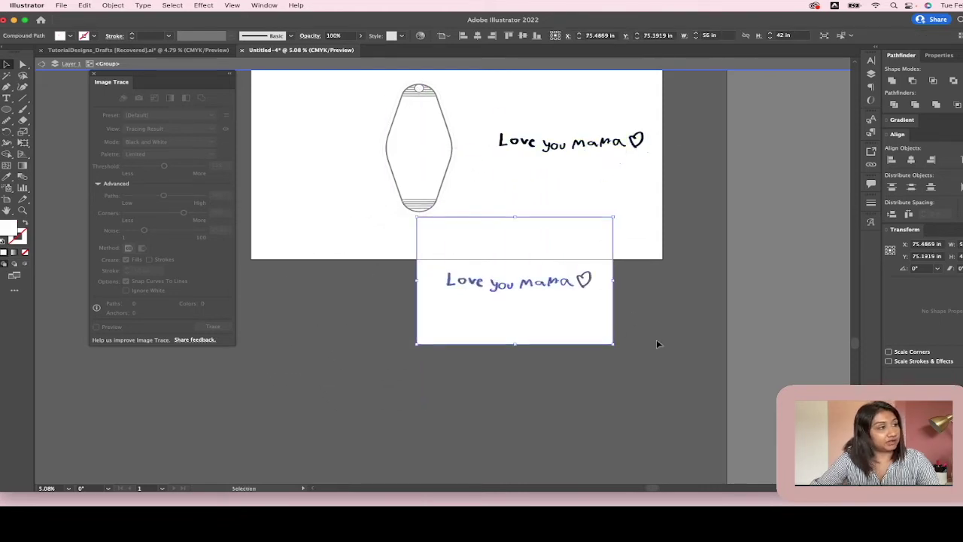
pyautogui.scroll(4, 552, 271)
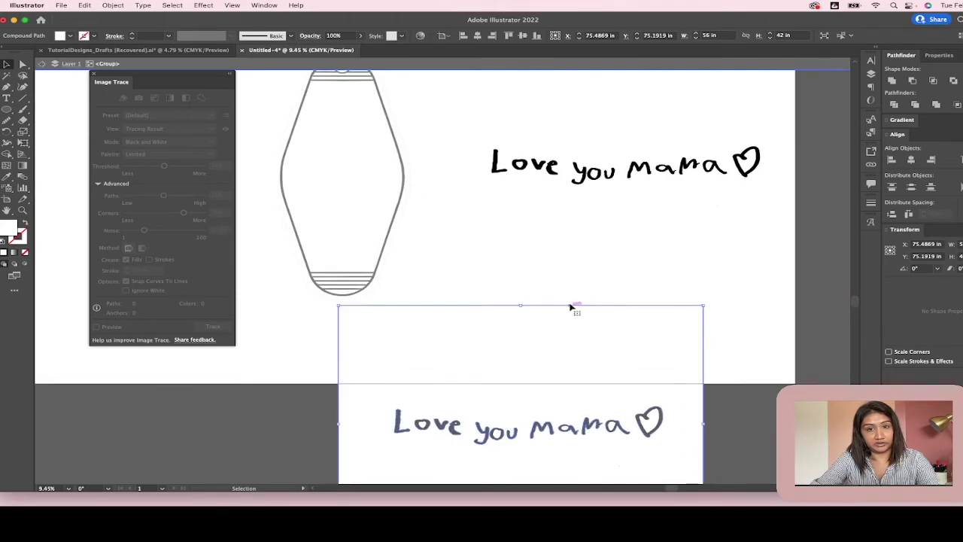
pyautogui.scroll(-3, 574, 308)
pyautogui.scroll(2, 568, 309)
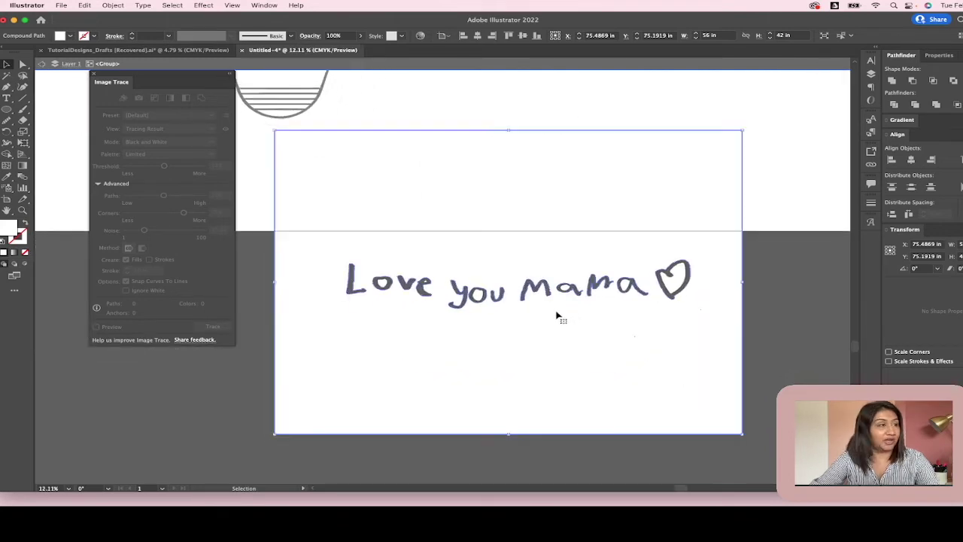
pyautogui.press('Delete')
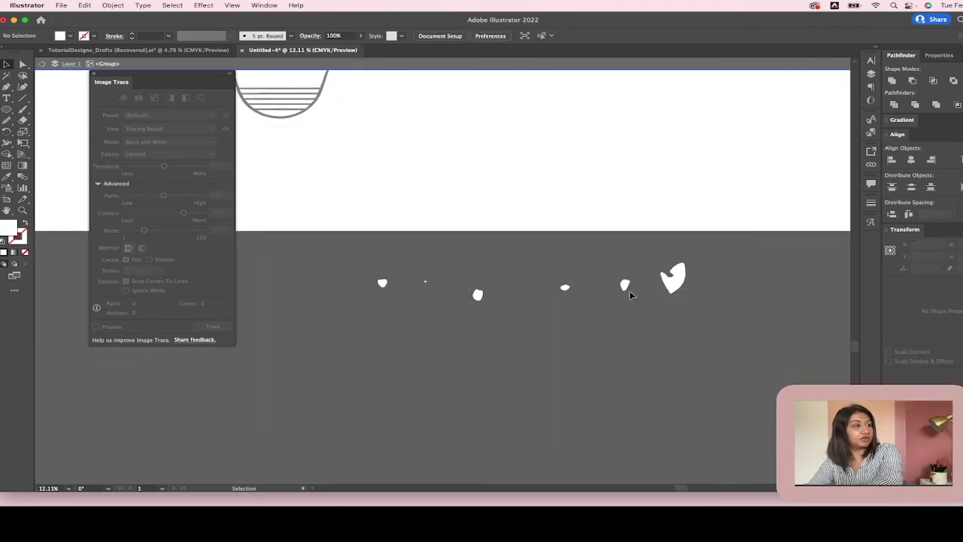
pyautogui.press('super+a')
pyautogui.press('Delete')
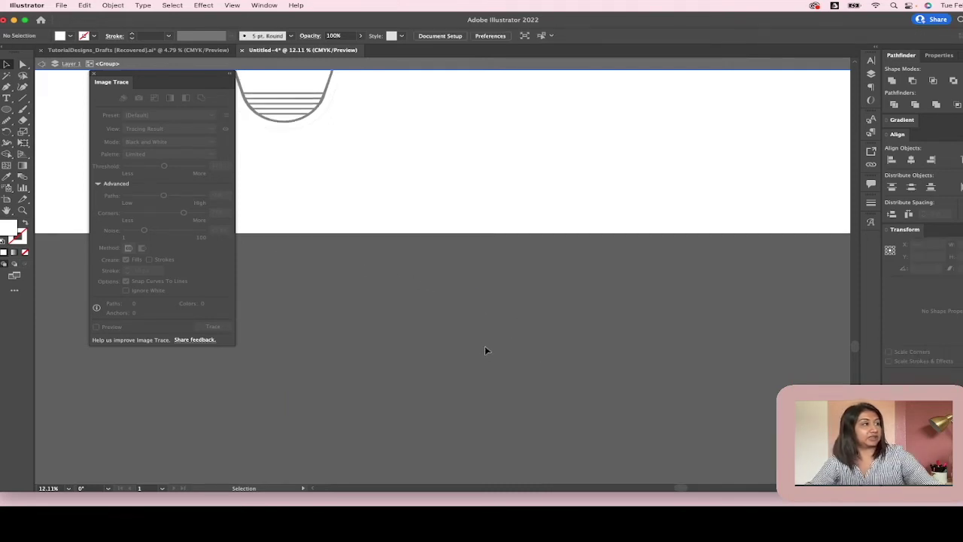
pyautogui.scroll(2, 547, 399)
pyautogui.scroll(-5, 545, 338)
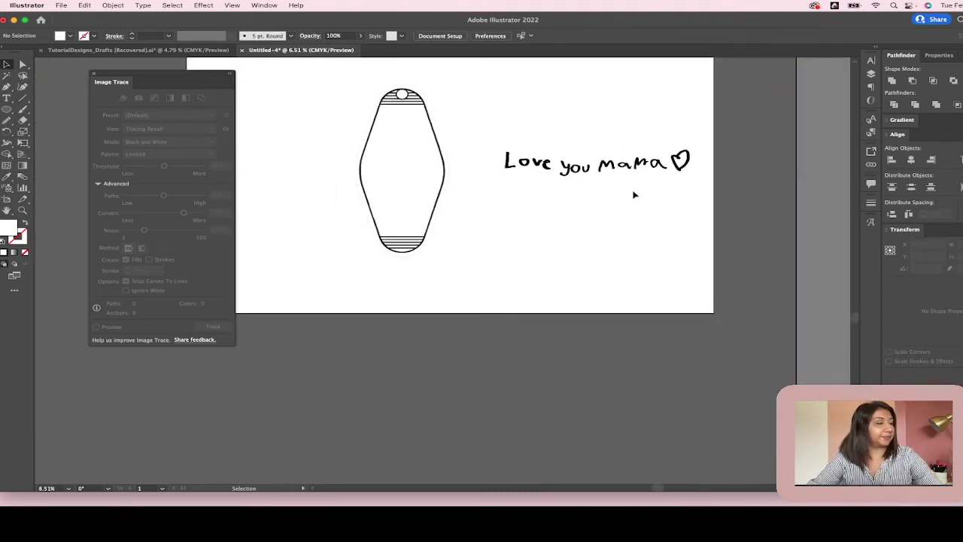
pyautogui.scroll(3, 640, 185)
# Step: Go inside the lettering group and select the tiny stray speck near the letters
pyautogui.click(642, 166)
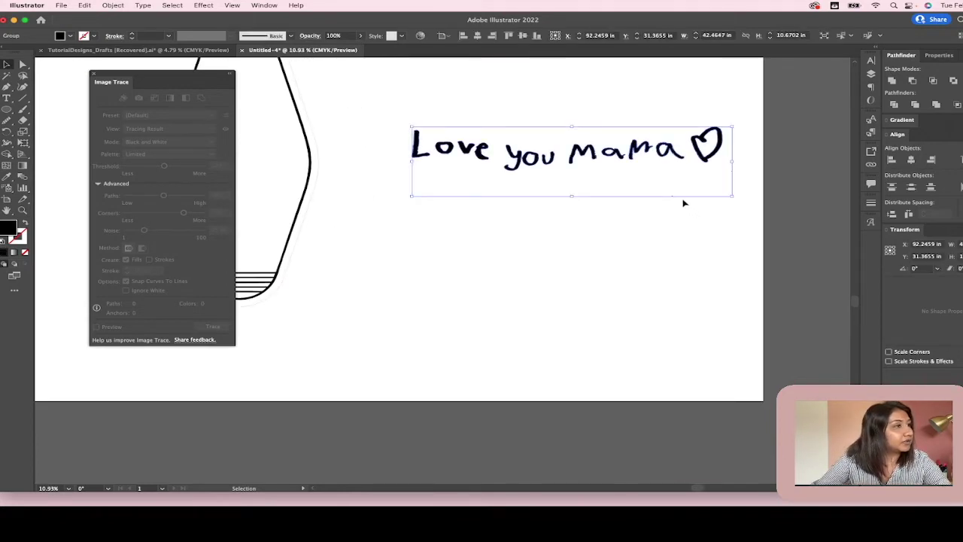
pyautogui.scroll(8, 677, 199)
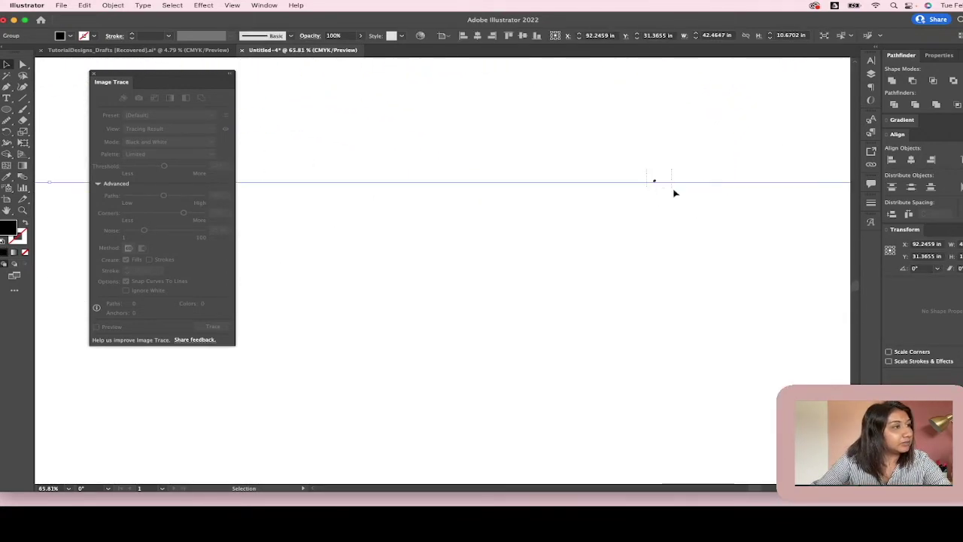
pyautogui.click(677, 194)
pyautogui.click(655, 183)
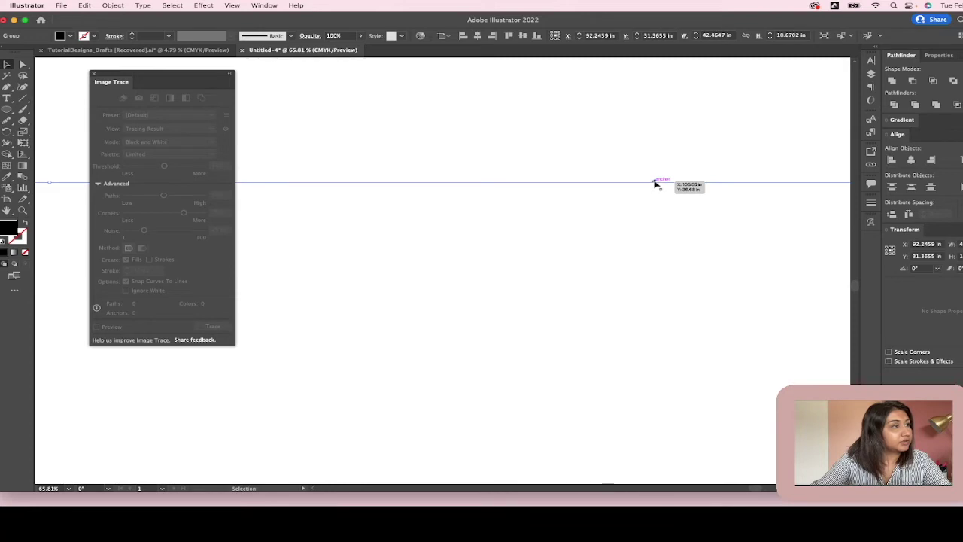
pyautogui.doubleClick(655, 183)
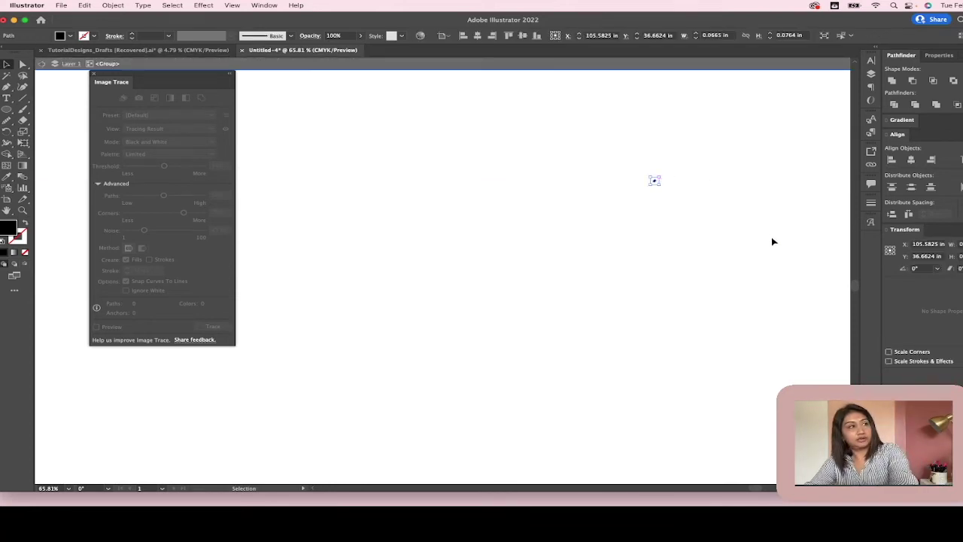
pyautogui.click(698, 283)
pyautogui.scroll(-5, 687, 284)
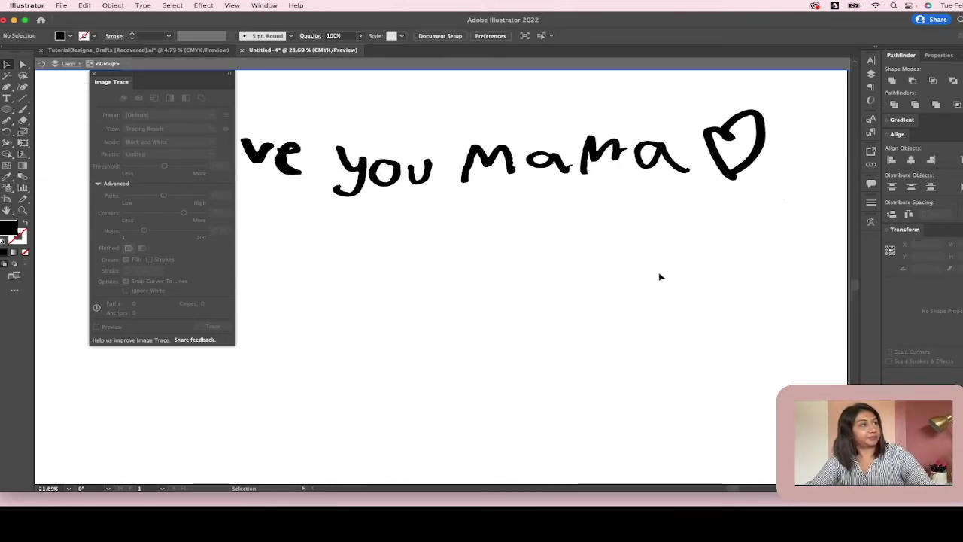
pyautogui.scroll(-3, 713, 296)
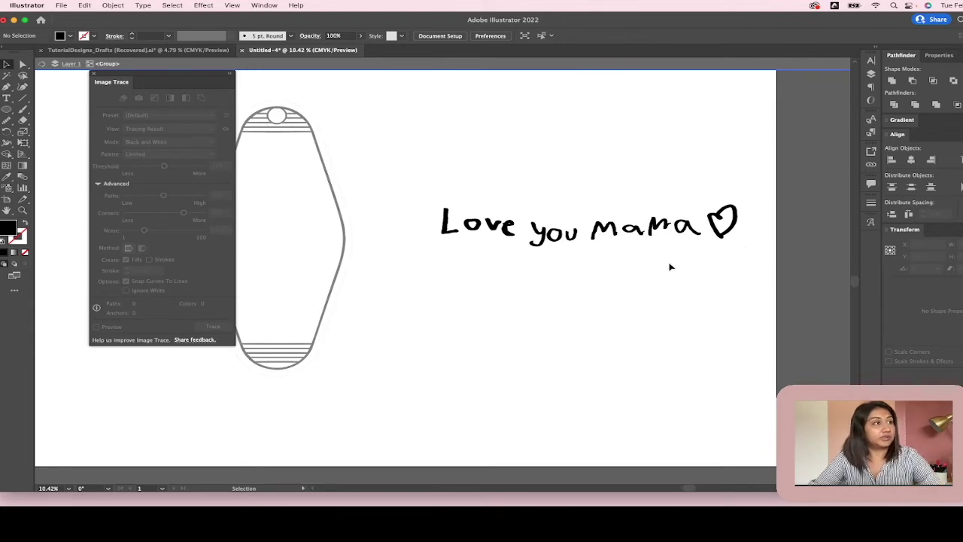
pyautogui.doubleClick(671, 267)
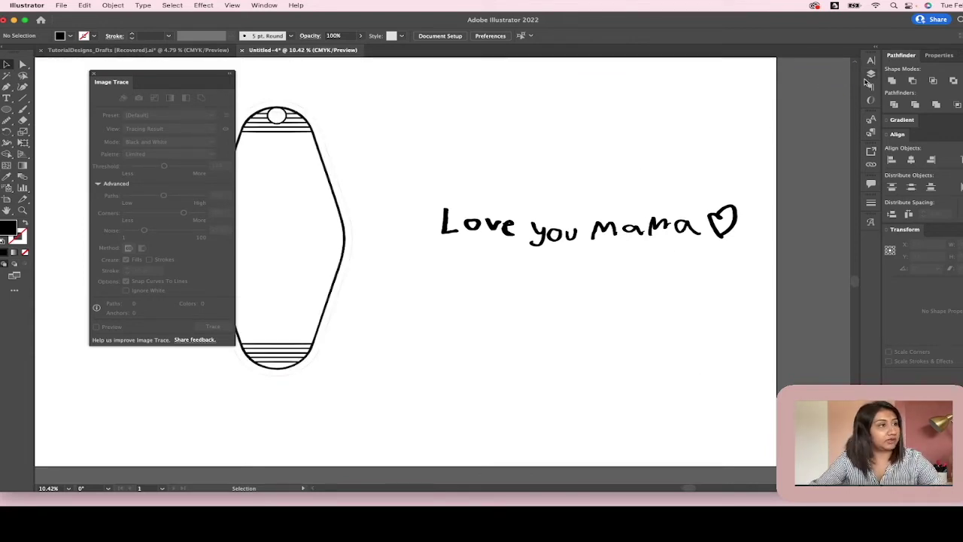
pyautogui.press('super+z')
# Step: Exit isolation, expand Layer 1 in the Layers panel, and select the traced lettering group
pyautogui.doubleClick(584, 367)
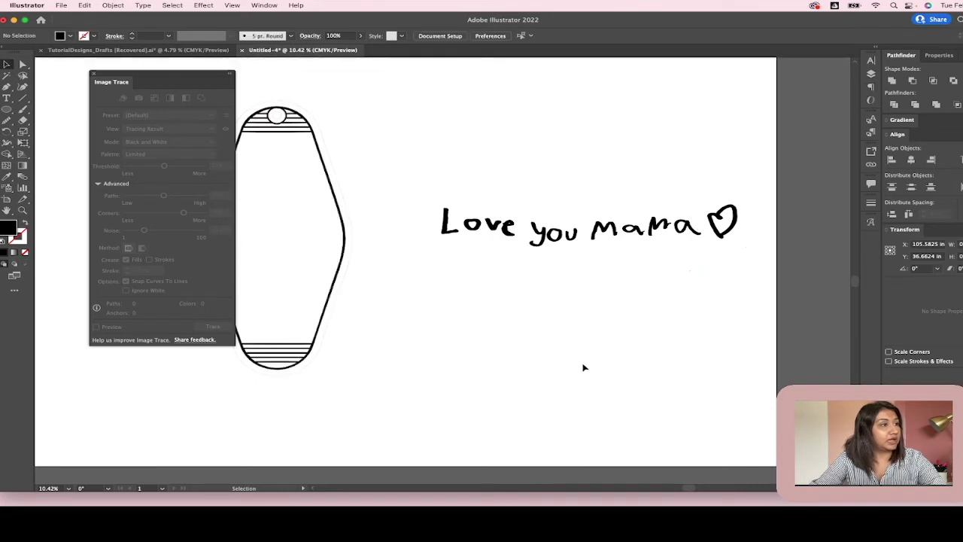
pyautogui.click(872, 73)
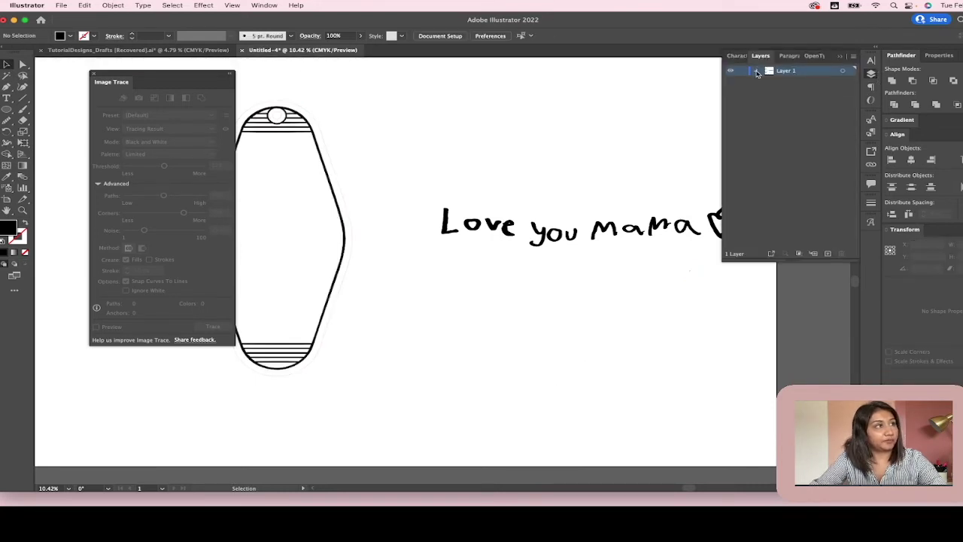
pyautogui.click(758, 71)
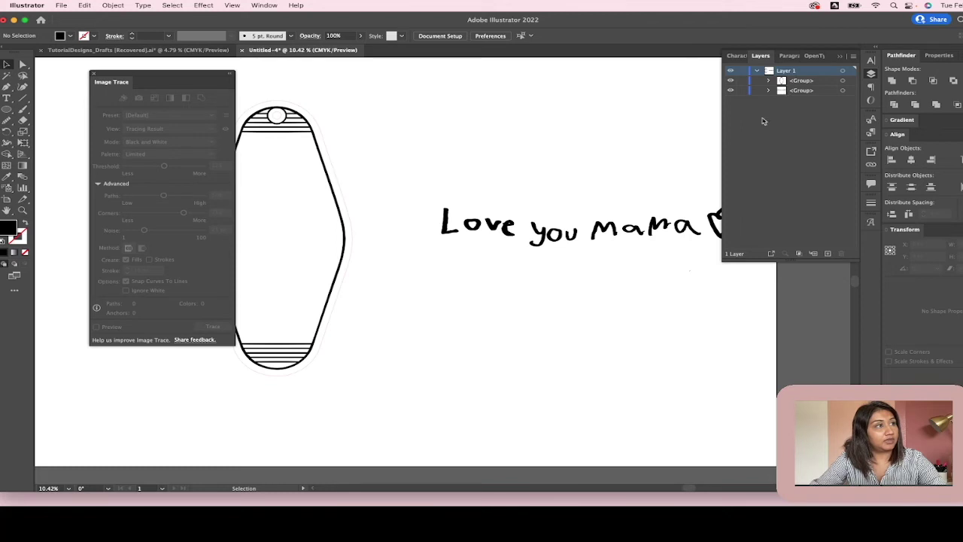
pyautogui.click(796, 91)
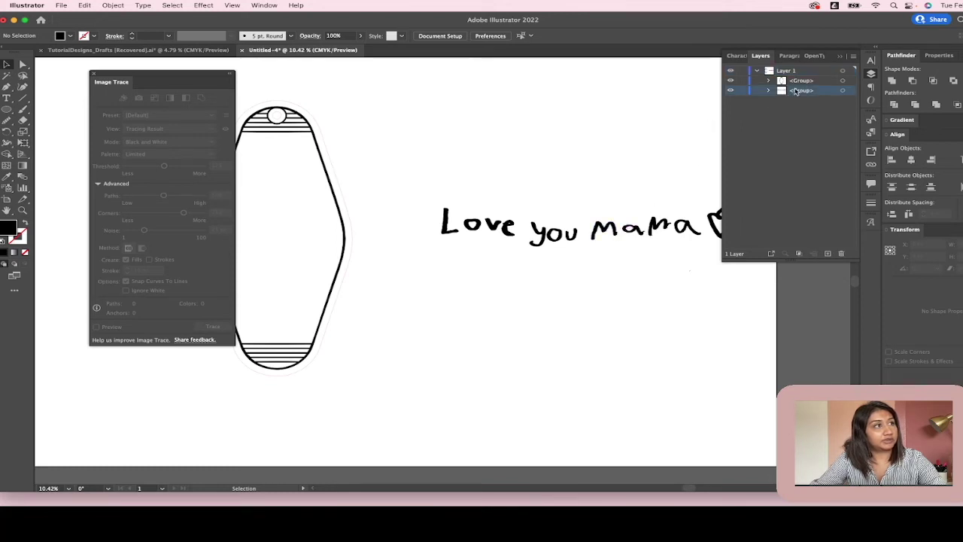
pyautogui.click(768, 91)
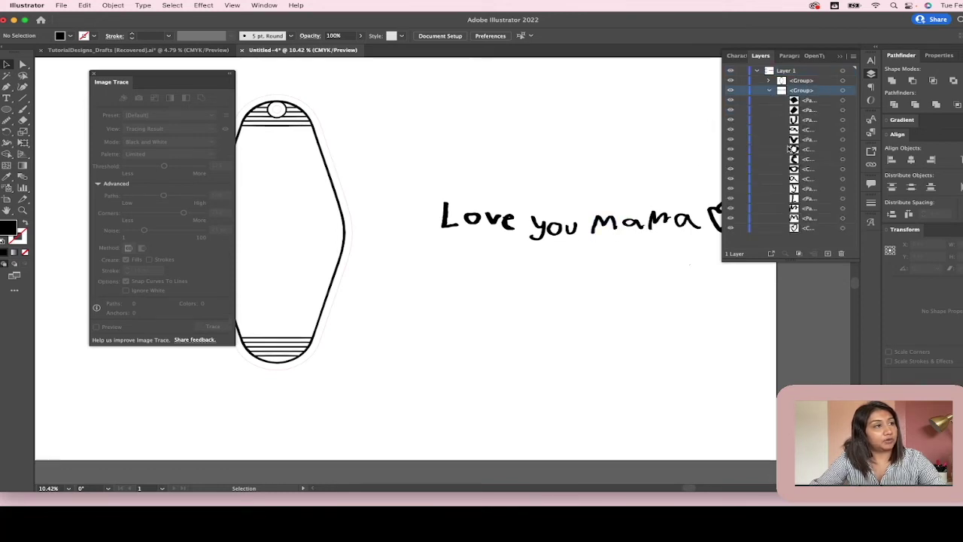
pyautogui.click(816, 188)
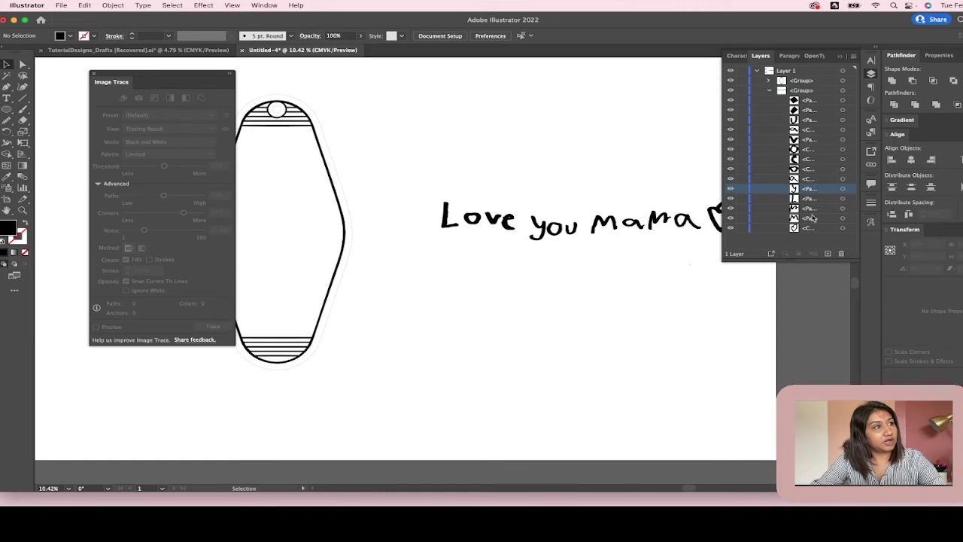
pyautogui.click(691, 227)
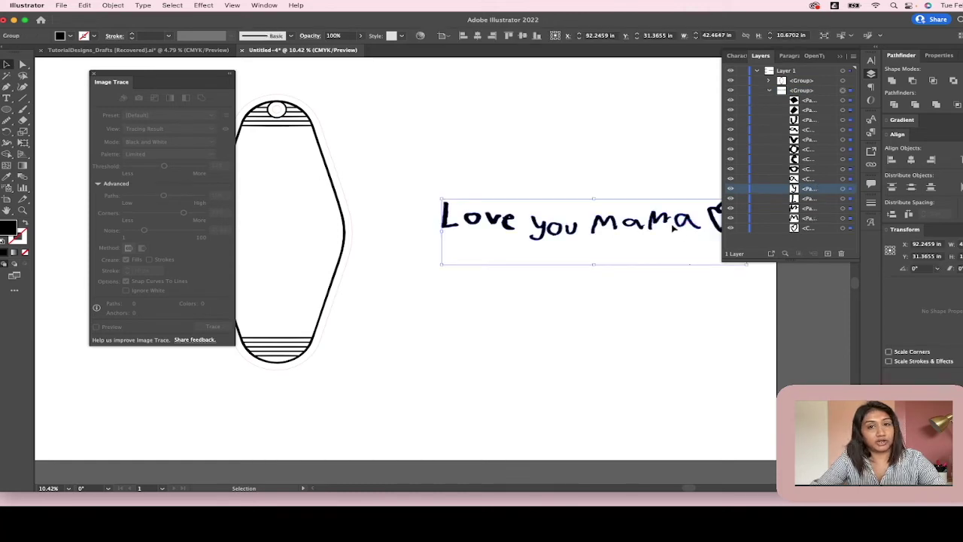
pyautogui.hscroll(4, 675, 228)
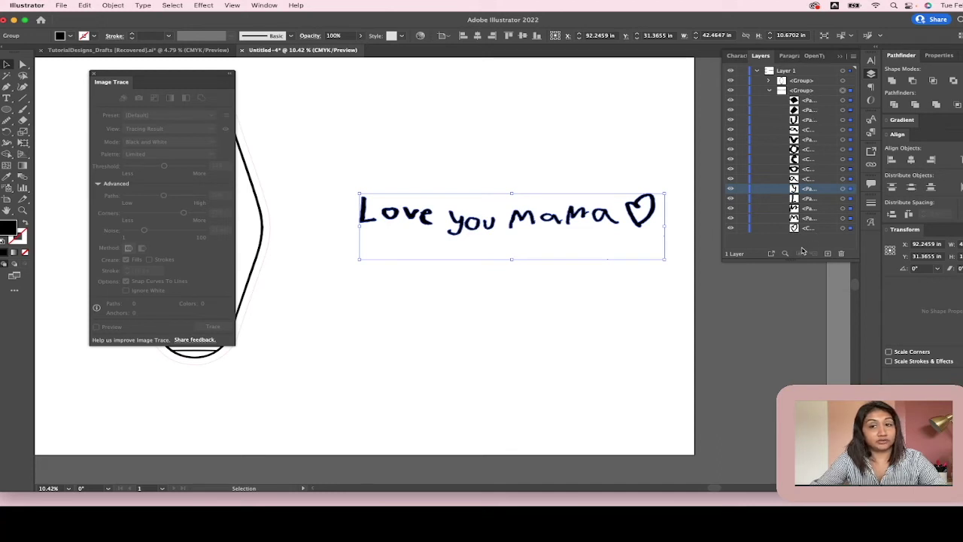
# Step: Unite the lettering paths with Pathfinder and make them one compound path with Cmd+8
pyautogui.click(894, 80)
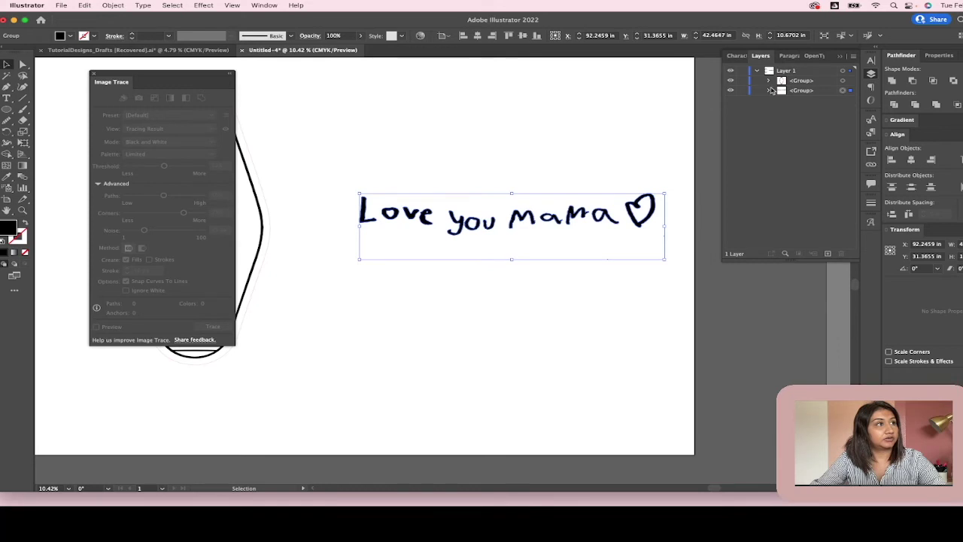
pyautogui.click(770, 91)
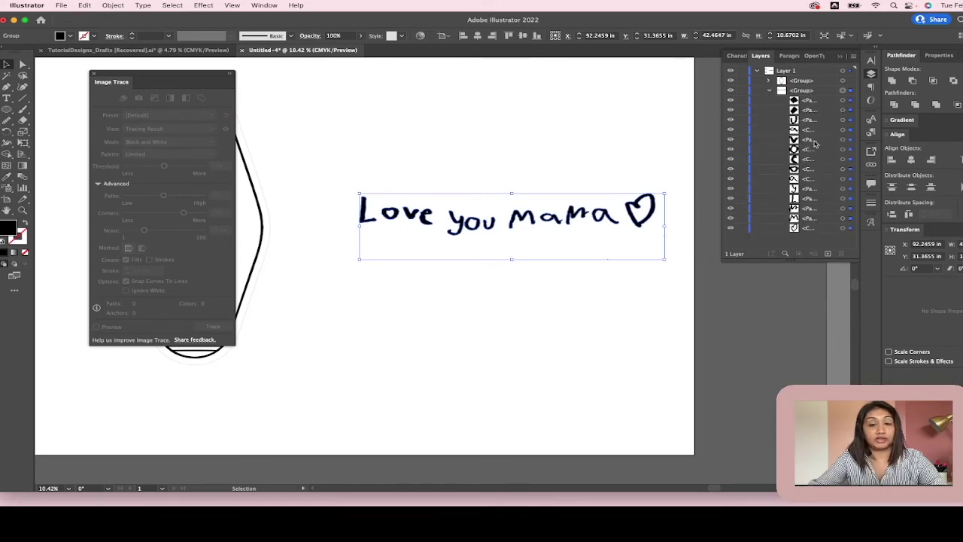
pyautogui.press('super+8')
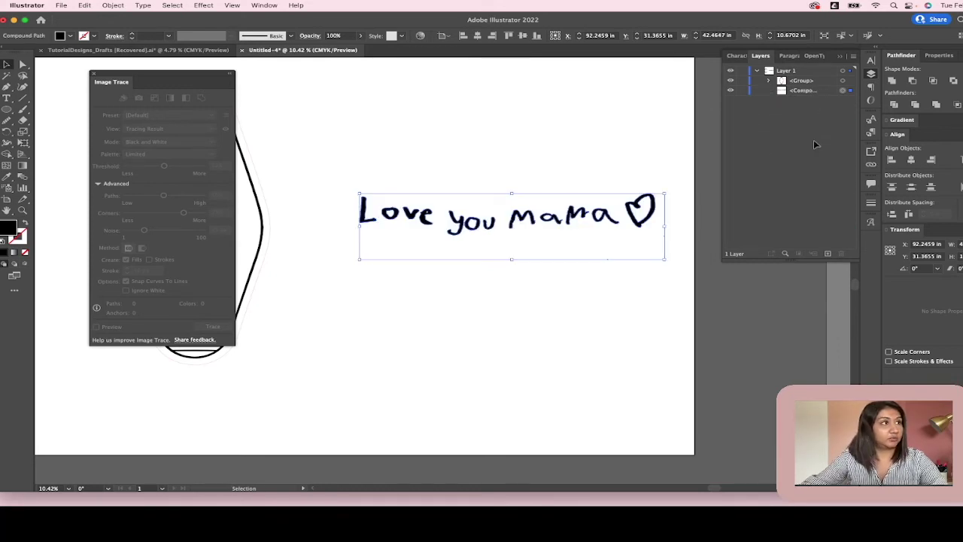
pyautogui.hscroll(2, 559, 218)
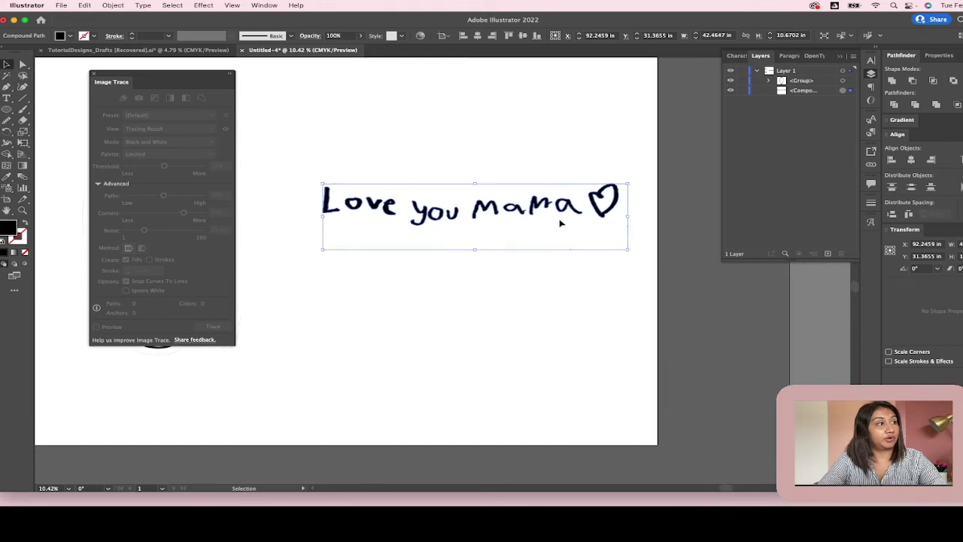
pyautogui.scroll(3, 559, 218)
# Step: Check the compound path for stray specks, leave isolation, and fit the artboard with Cmd+0
pyautogui.click(570, 270)
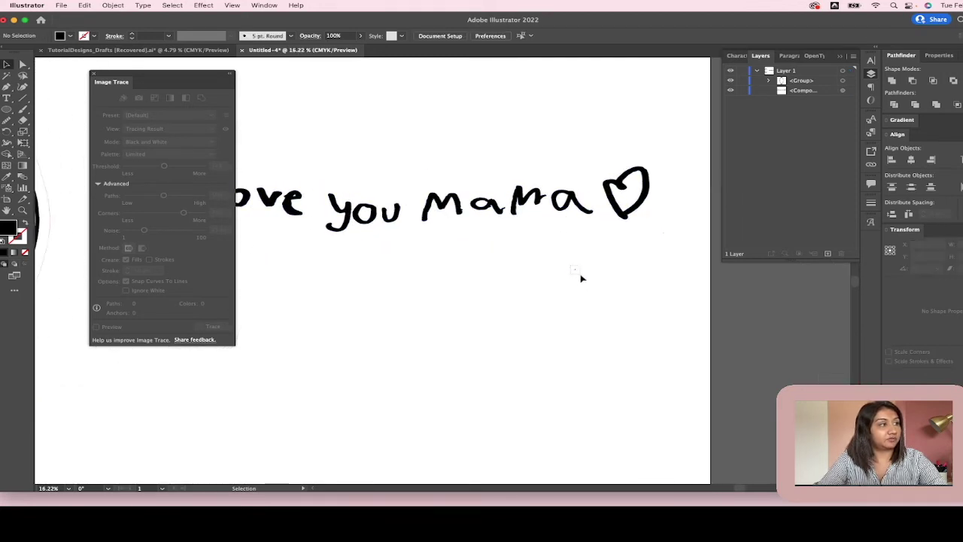
pyautogui.click(576, 270)
pyautogui.doubleClick(576, 270)
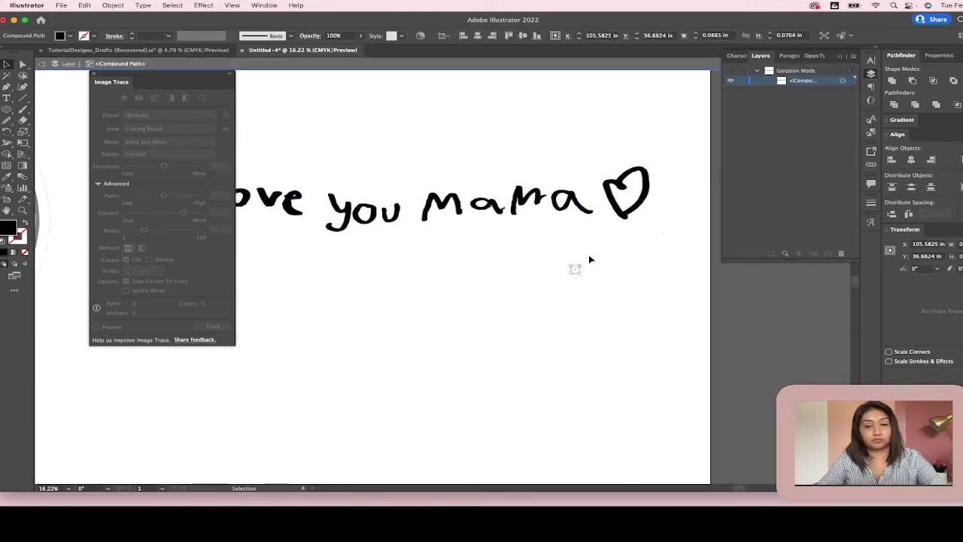
pyautogui.click(563, 306)
pyautogui.press('Escape')
pyautogui.press('super+0')
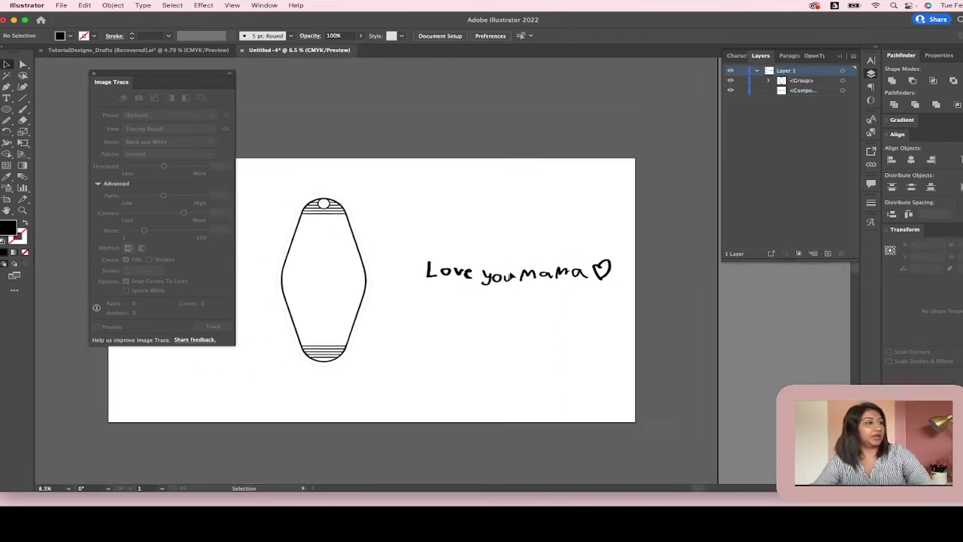
# Step: Rotate the keychain tag outline 90° to horizontal and close the Image Trace panel
pyautogui.click(554, 275)
pyautogui.click(363, 279)
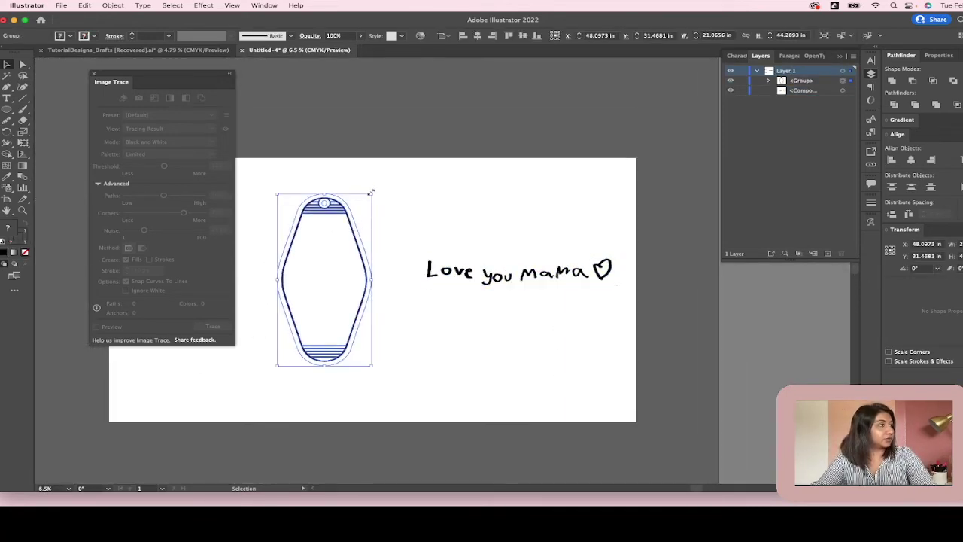
pyautogui.moveTo(377, 190); pyautogui.dragTo(408, 313)
pyautogui.click(468, 204)
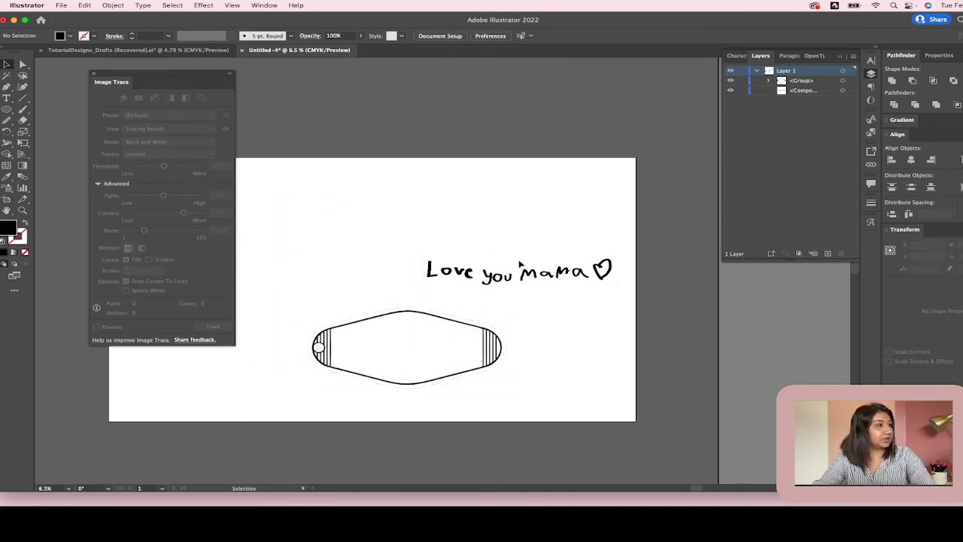
pyautogui.click(93, 73)
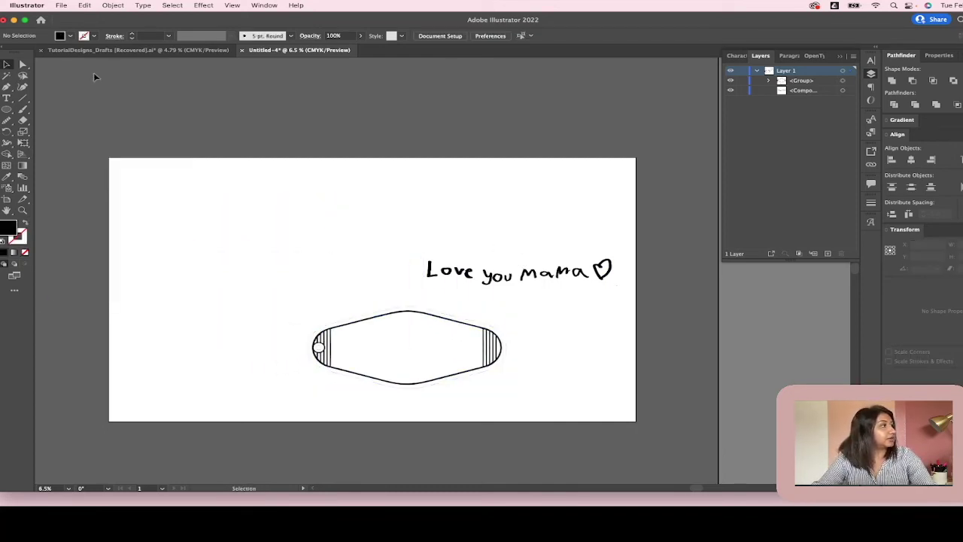
pyautogui.scroll(-1, 577, 190)
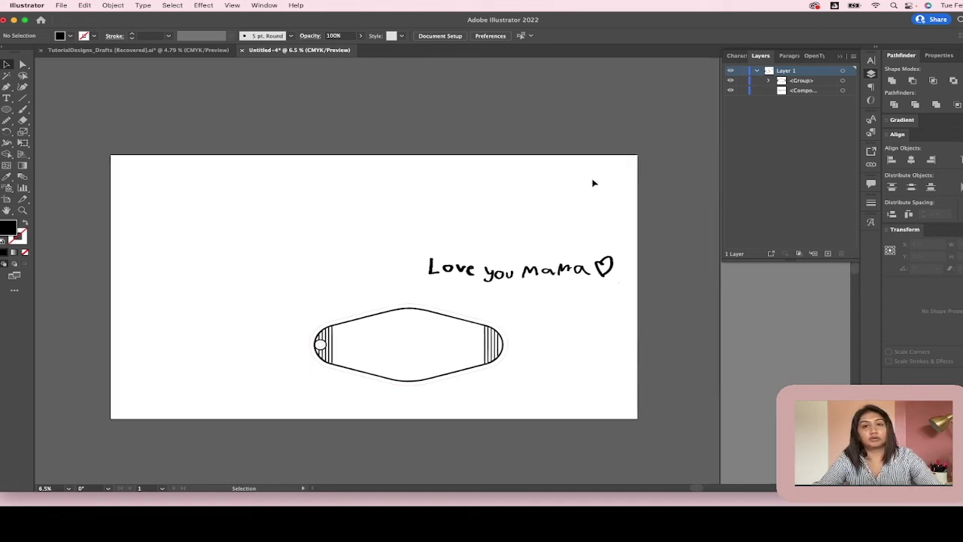
pyautogui.click(840, 57)
# Step: Drag the 'Love you mama ♡' compound path into the tag and stretch it between the striped ends
pyautogui.scroll(-3, 580, 217)
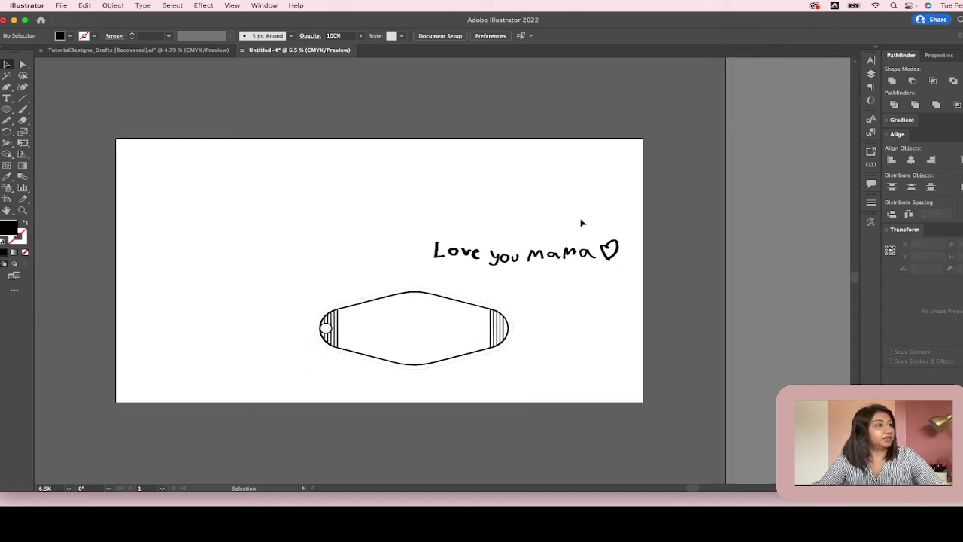
pyautogui.moveTo(602, 212); pyautogui.dragTo(422, 292)
pyautogui.click(421, 266)
pyautogui.press('super+shift+a')
pyautogui.moveTo(462, 290); pyautogui.dragTo(498, 291)
pyautogui.click(507, 189)
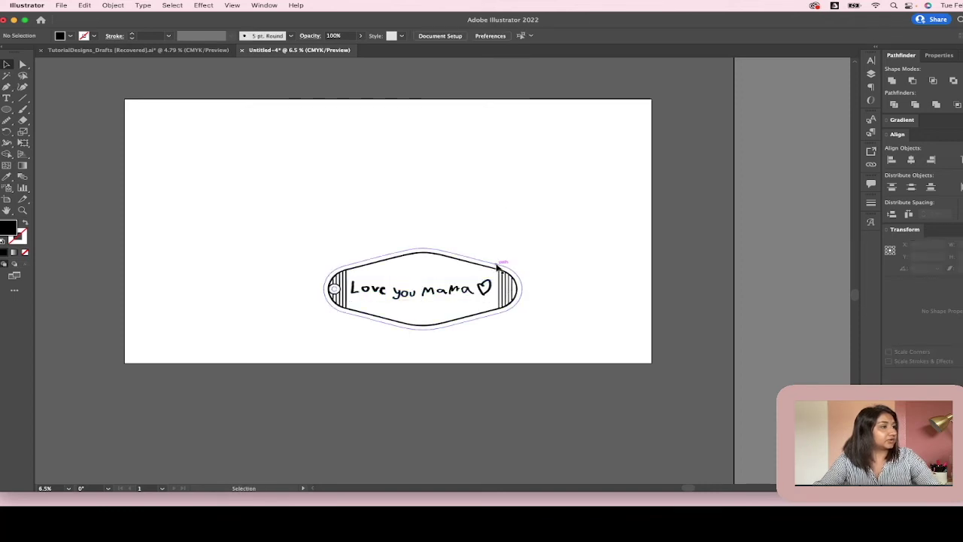
pyautogui.scroll(3, 499, 271)
pyautogui.scroll(1, 450, 280)
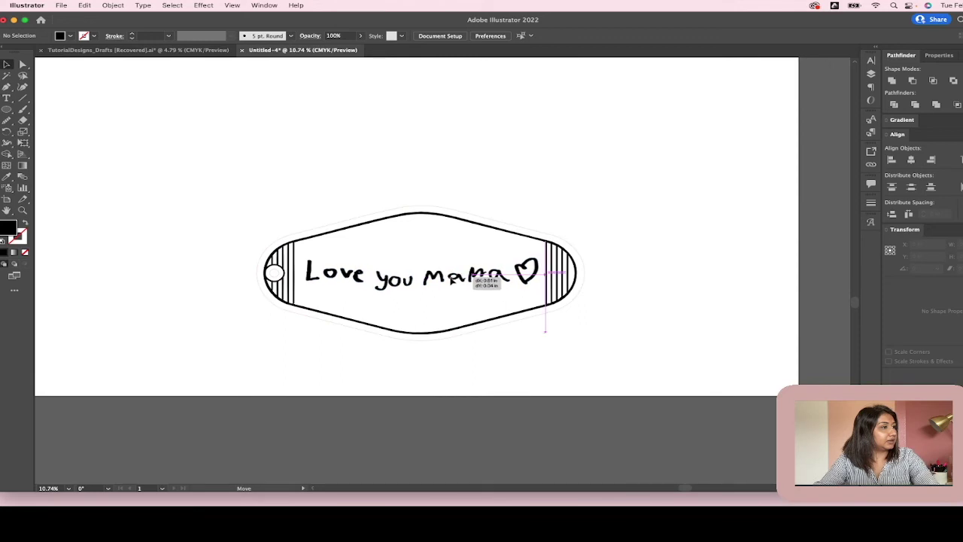
pyautogui.scroll(2, 512, 279)
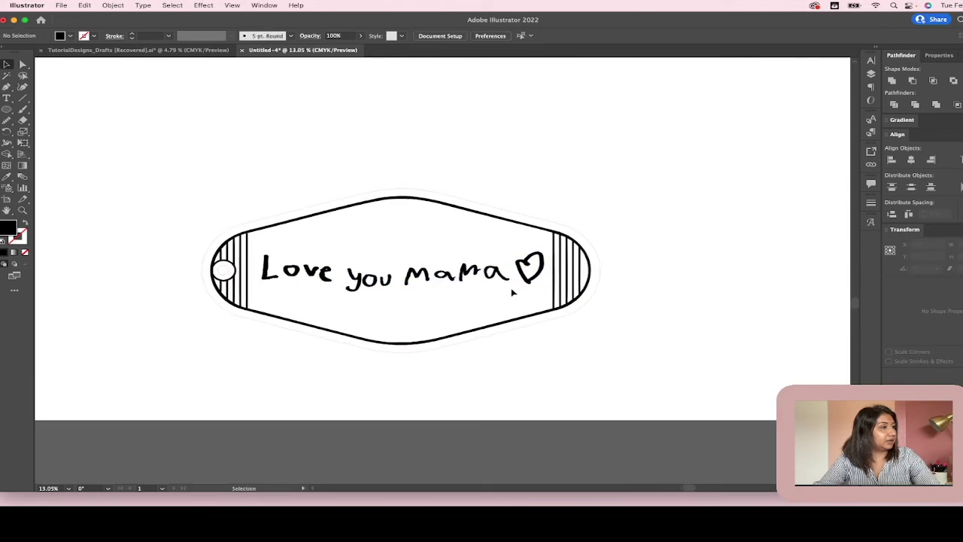
pyautogui.click(576, 279)
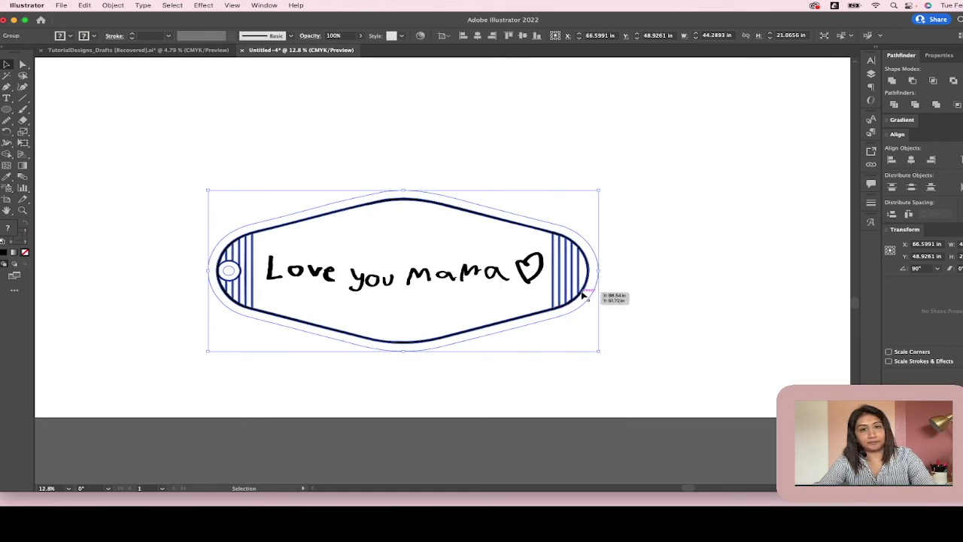
pyautogui.click(620, 301)
pyautogui.scroll(1, 576, 295)
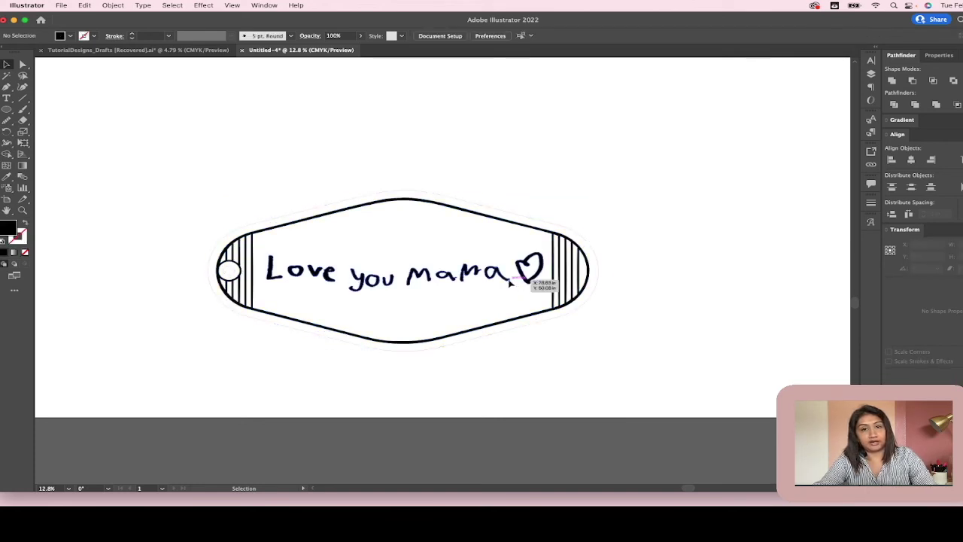
pyautogui.click(482, 280)
pyautogui.scroll(1, 453, 269)
pyautogui.click(468, 189)
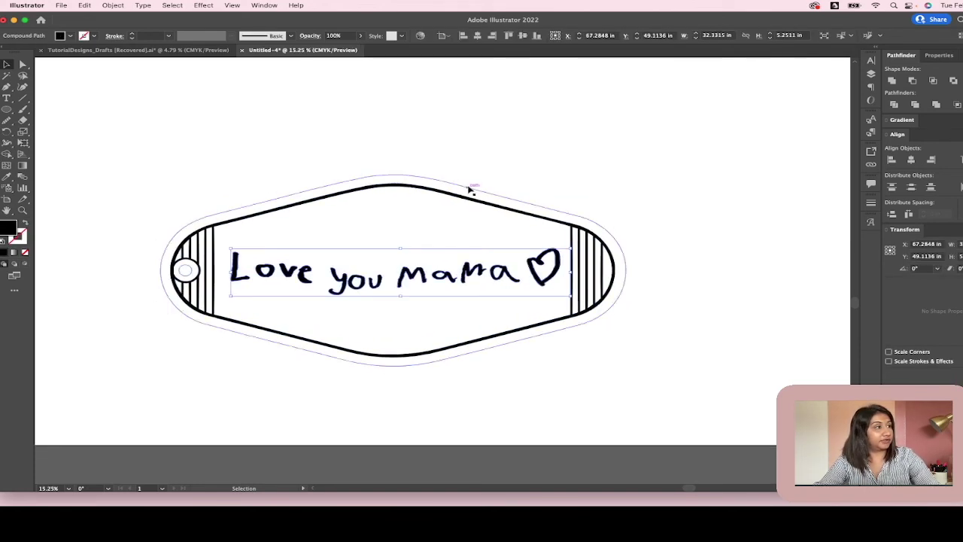
pyautogui.click(539, 149)
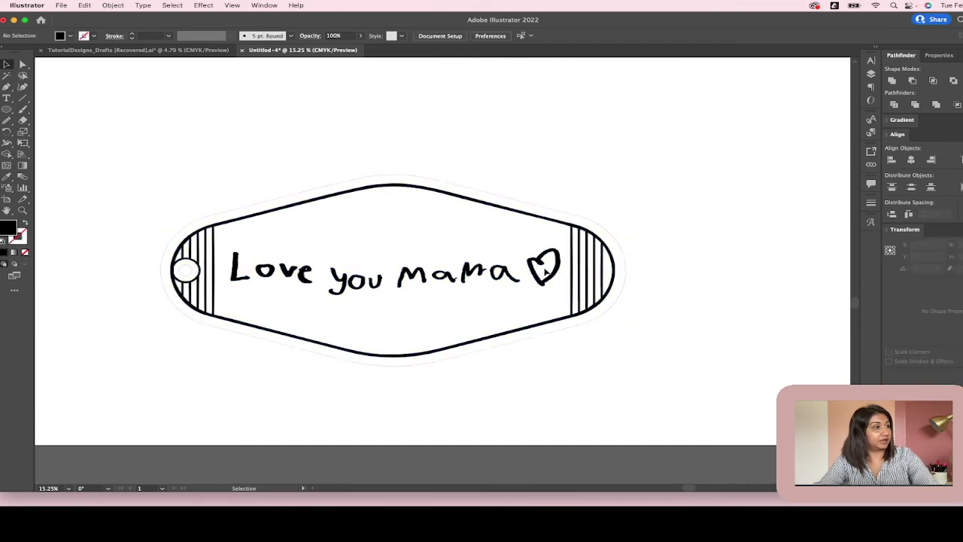
pyautogui.click(561, 267)
pyautogui.click(674, 220)
pyautogui.scroll(-1, 685, 235)
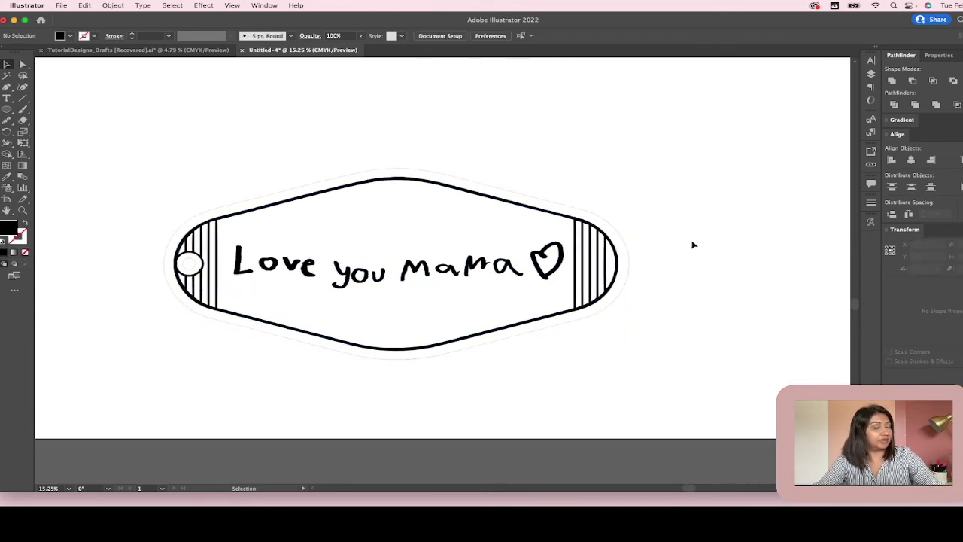
pyautogui.scroll(1, 570, 274)
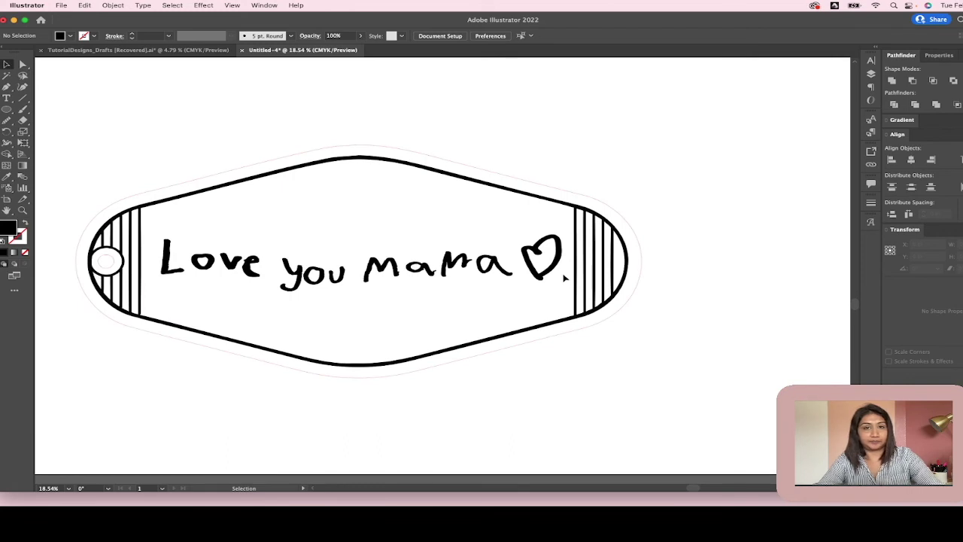
pyautogui.hscroll(-3, 564, 279)
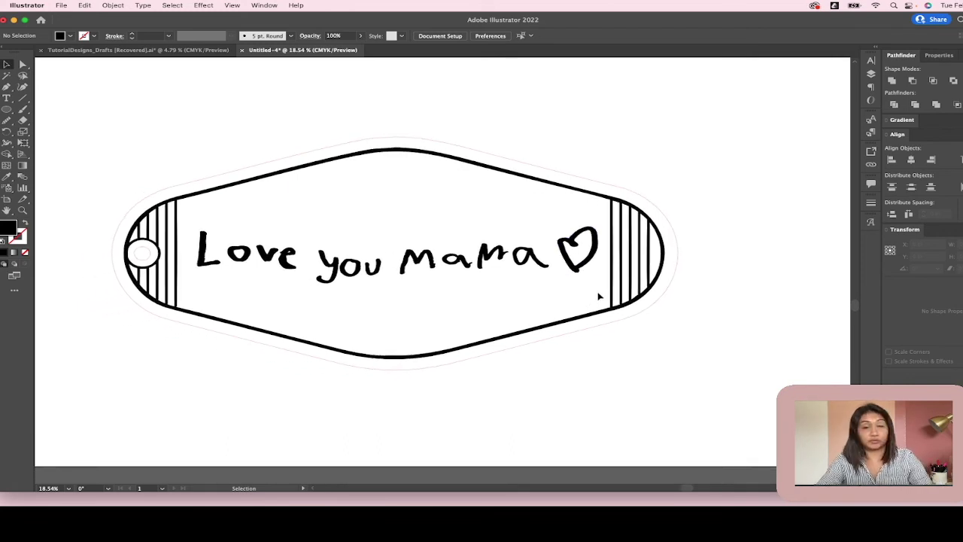